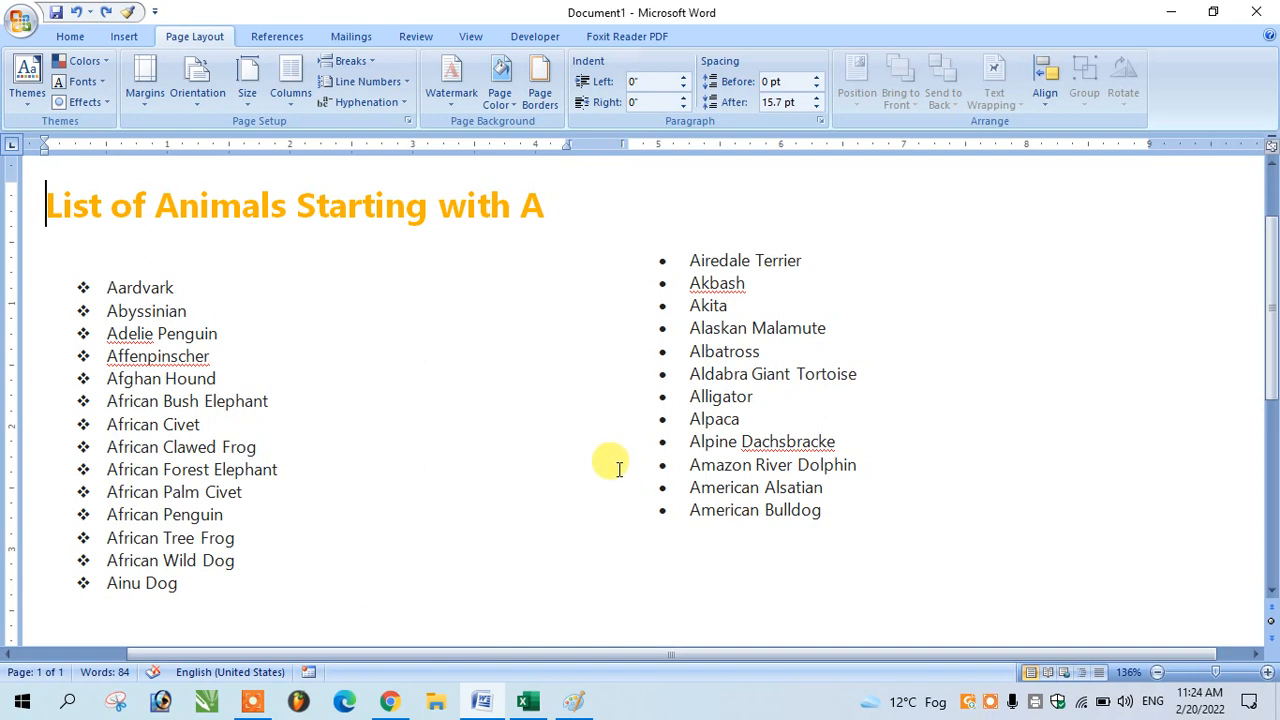
# Step: Reduce the left indent of the bulleted list starting with Airedale Terrier to 0.25"
pyautogui.click(82, 287)
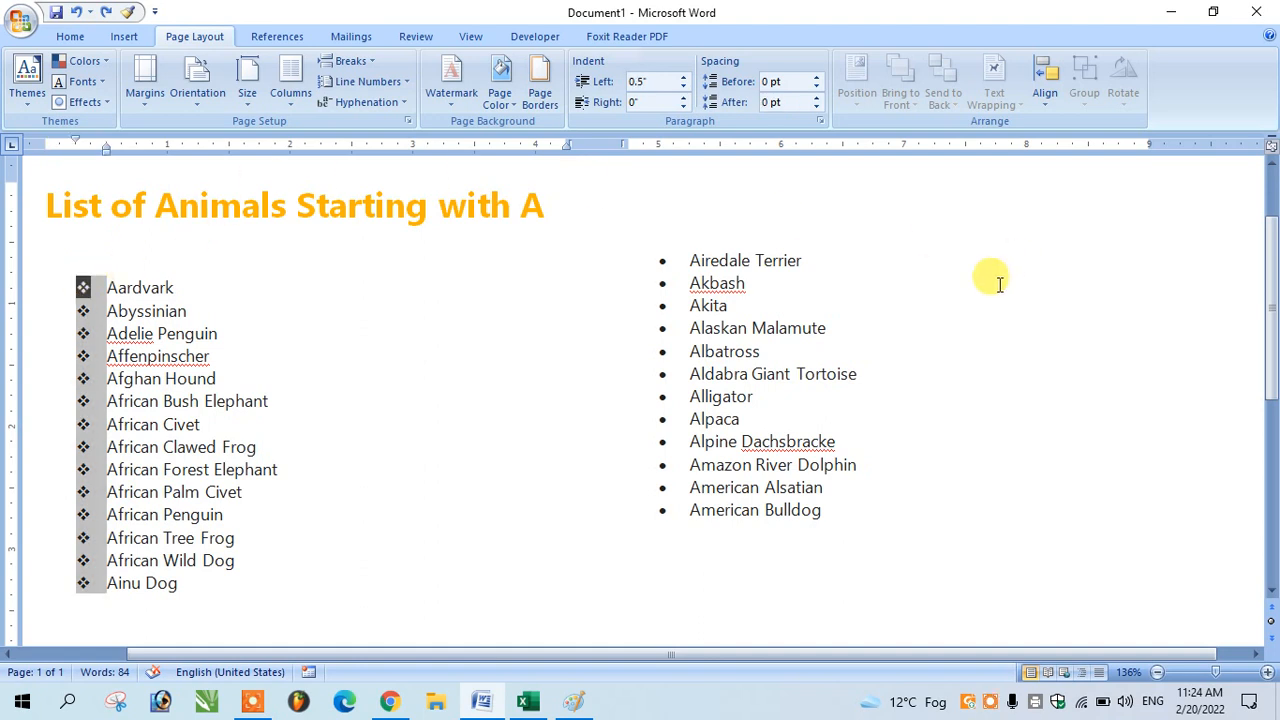
pyautogui.click(716, 254)
pyautogui.click(662, 260)
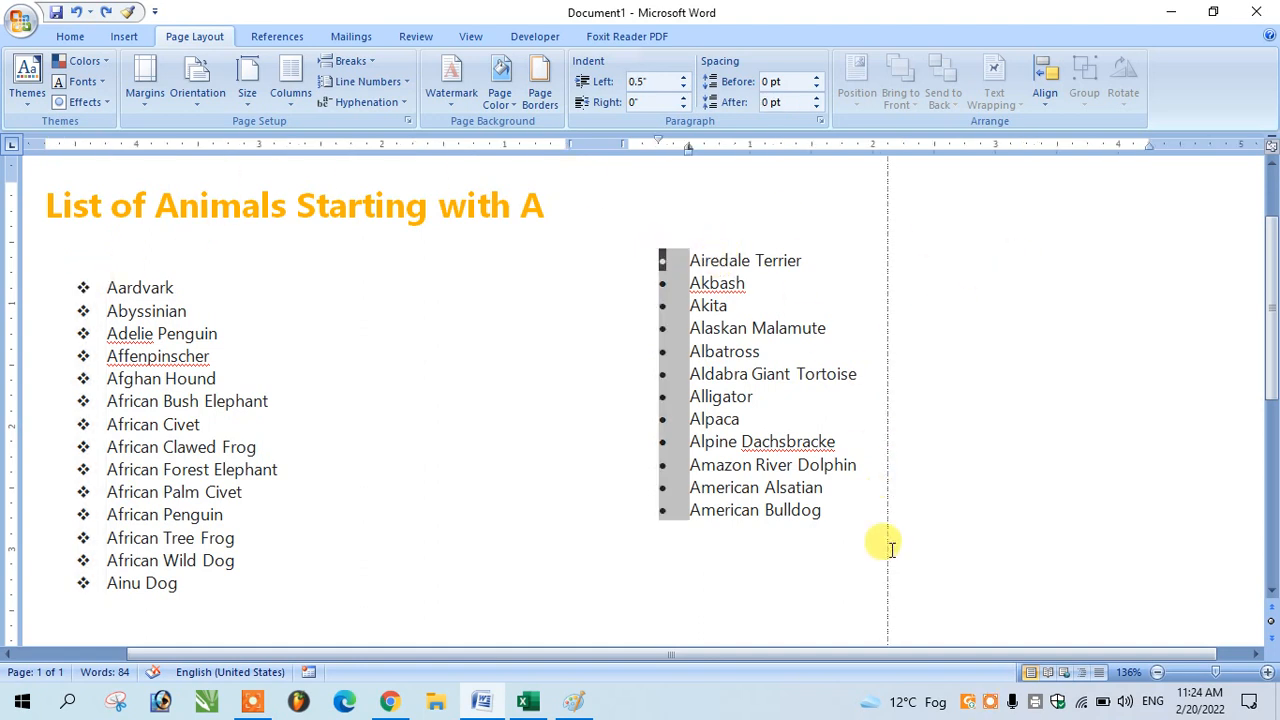
pyautogui.hotkey('shift', 'Tab')
pyautogui.click(586, 424)
# Step: Examine the two-column page layout and the bullets of both animal lists
pyautogui.click(83, 287)
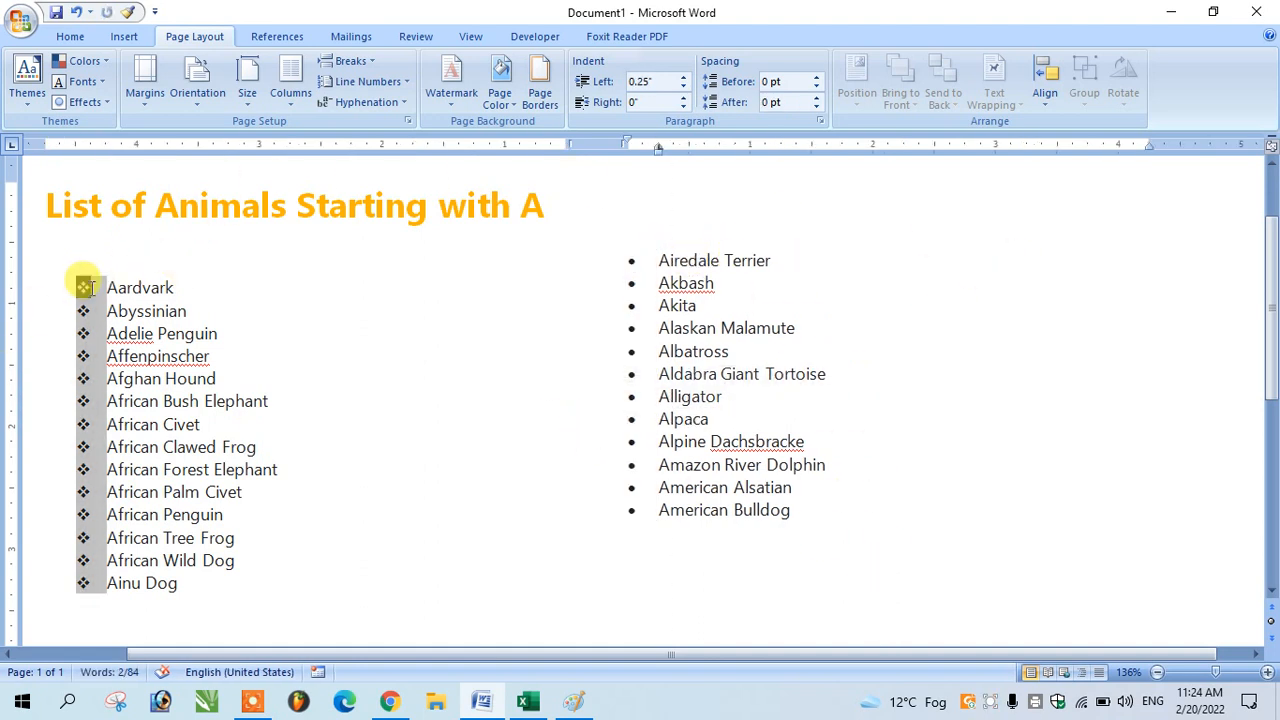
pyautogui.click(86, 287)
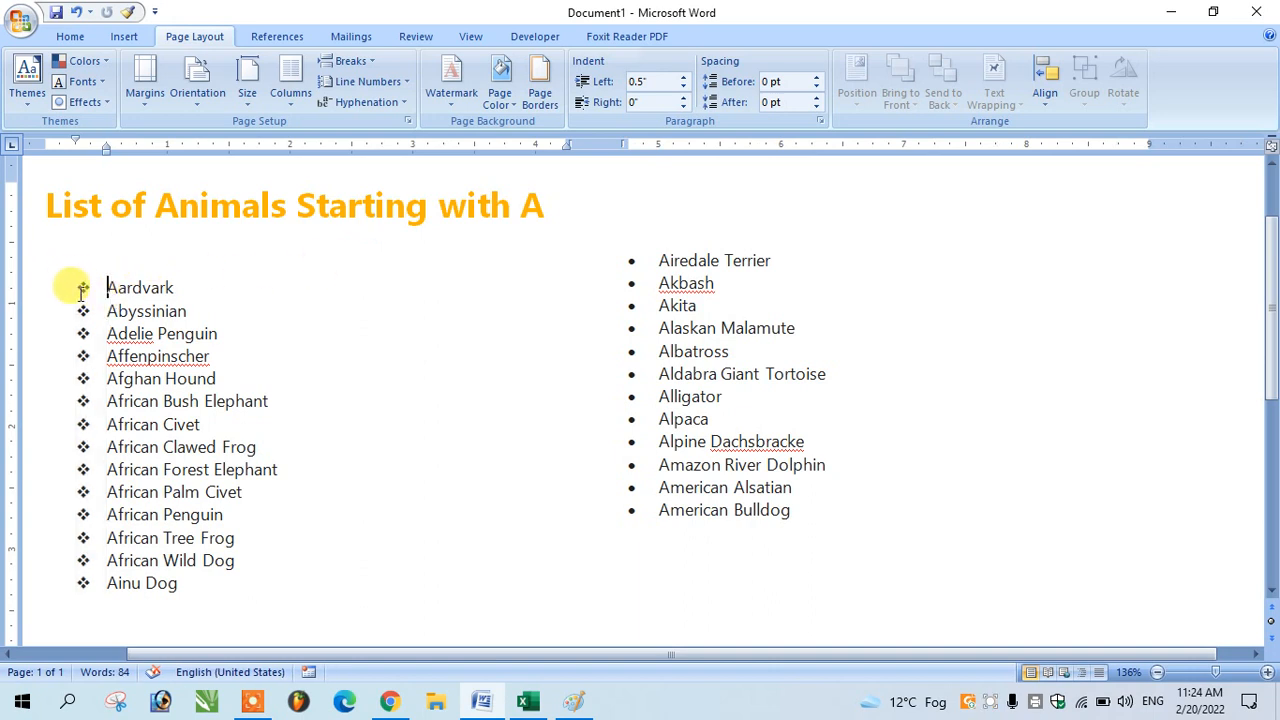
pyautogui.moveTo(82, 290); pyautogui.dragTo(143, 586)
pyautogui.moveTo(634, 250); pyautogui.dragTo(725, 627)
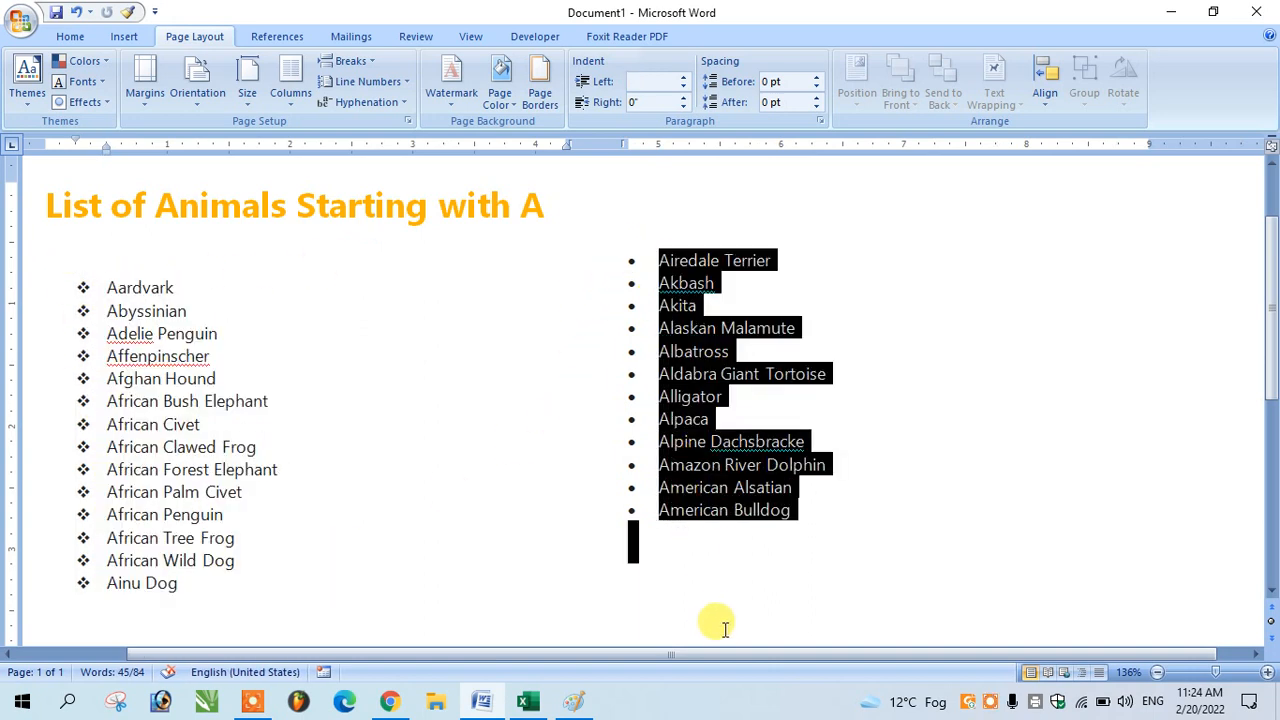
pyautogui.click(500, 469)
pyautogui.scroll(-3, 863, 334)
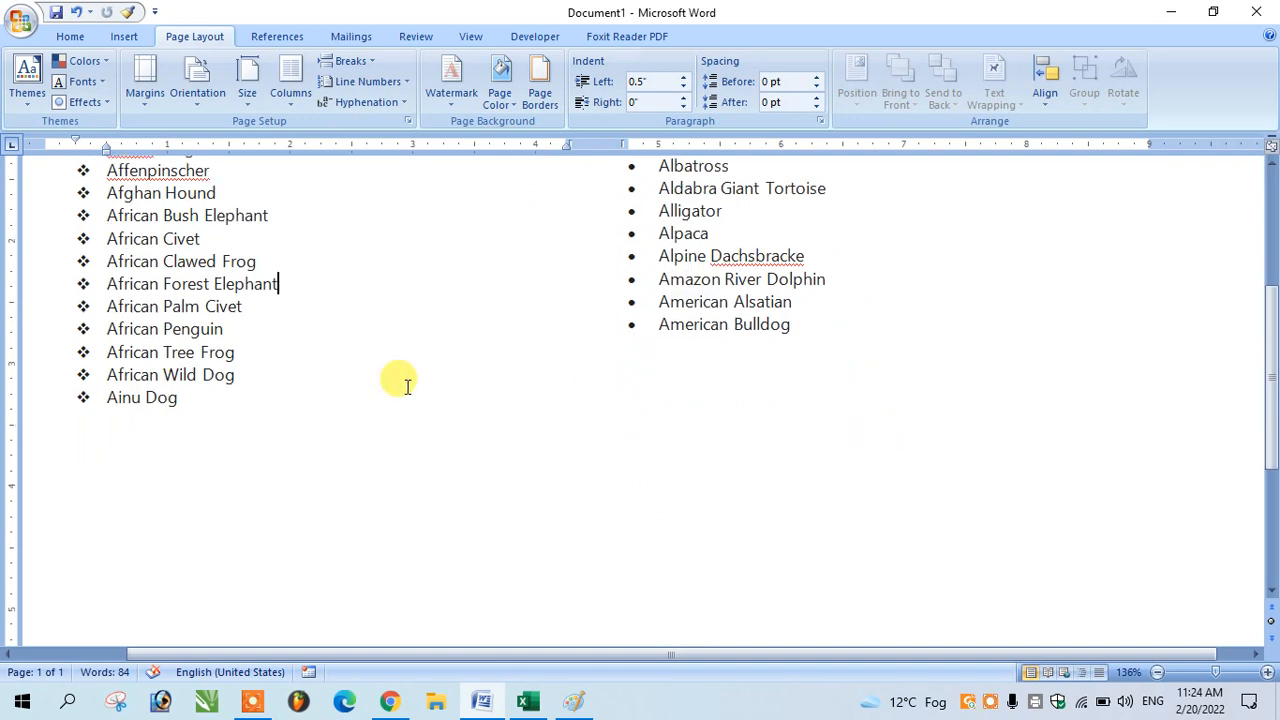
pyautogui.scroll(5, 395, 383)
pyautogui.scroll(-2, 383, 381)
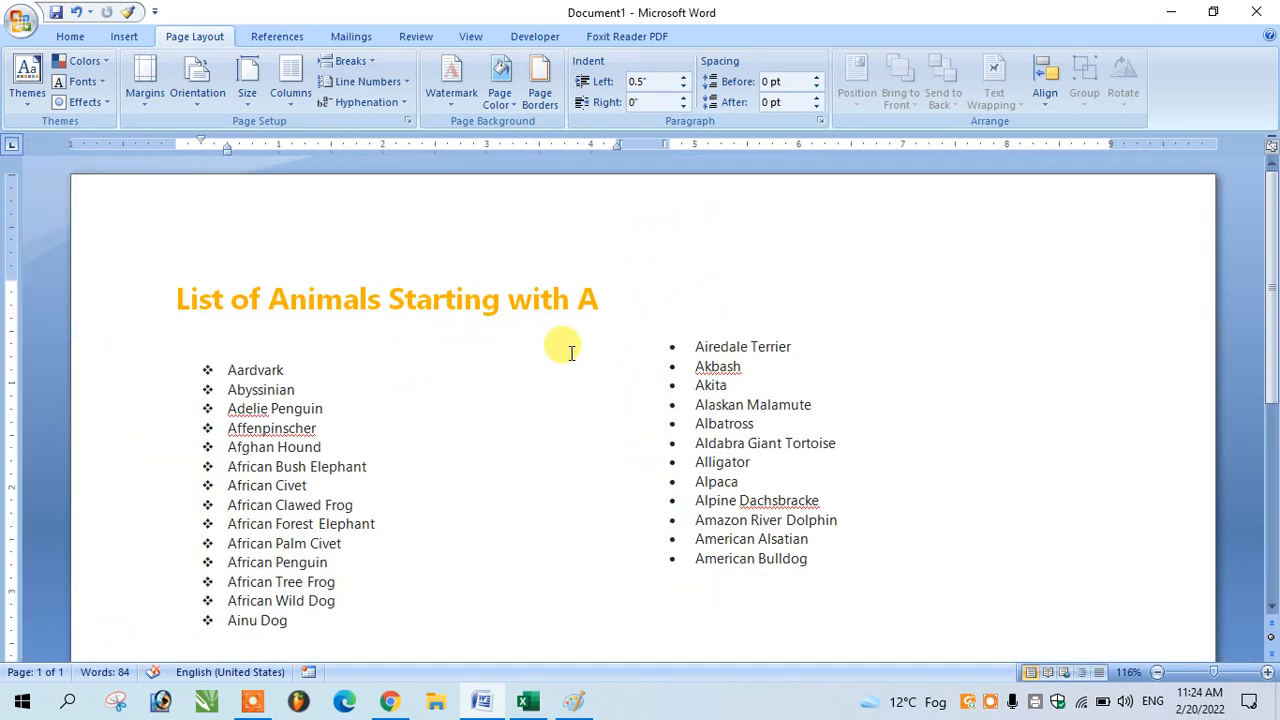
pyautogui.scroll(-3, 571, 349)
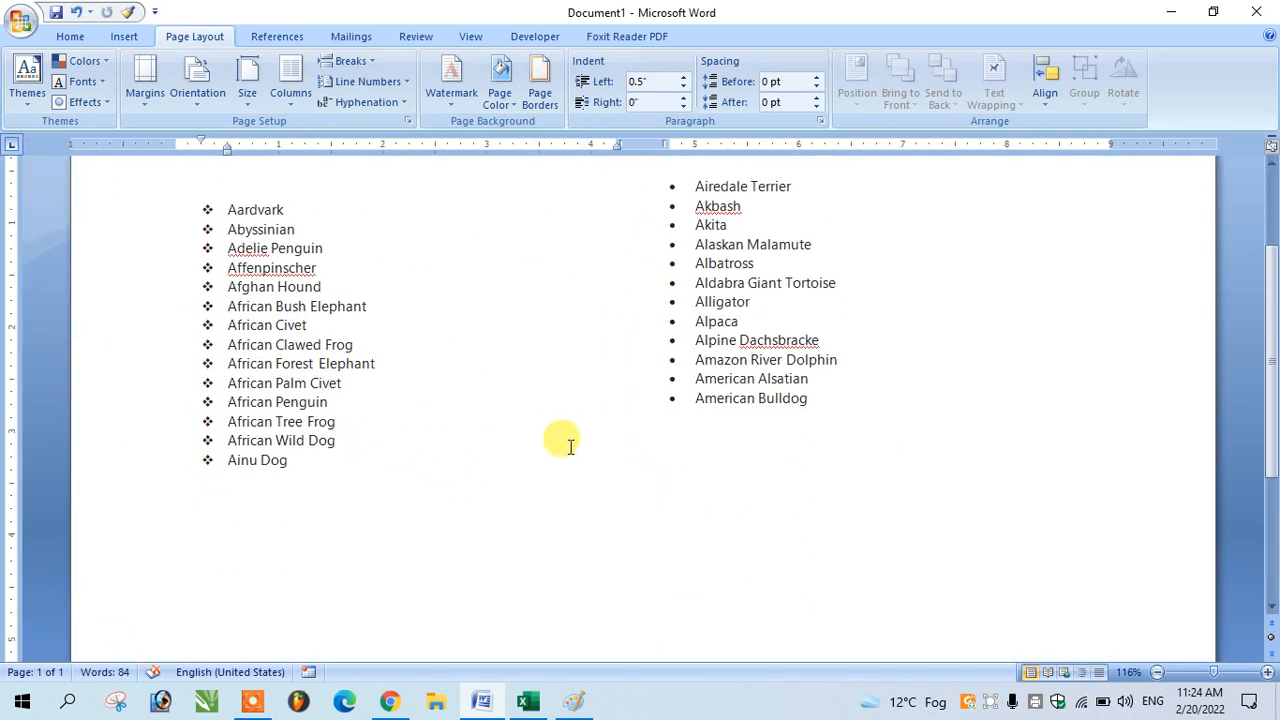
pyautogui.scroll(3, 671, 354)
pyautogui.scroll(-3, 665, 347)
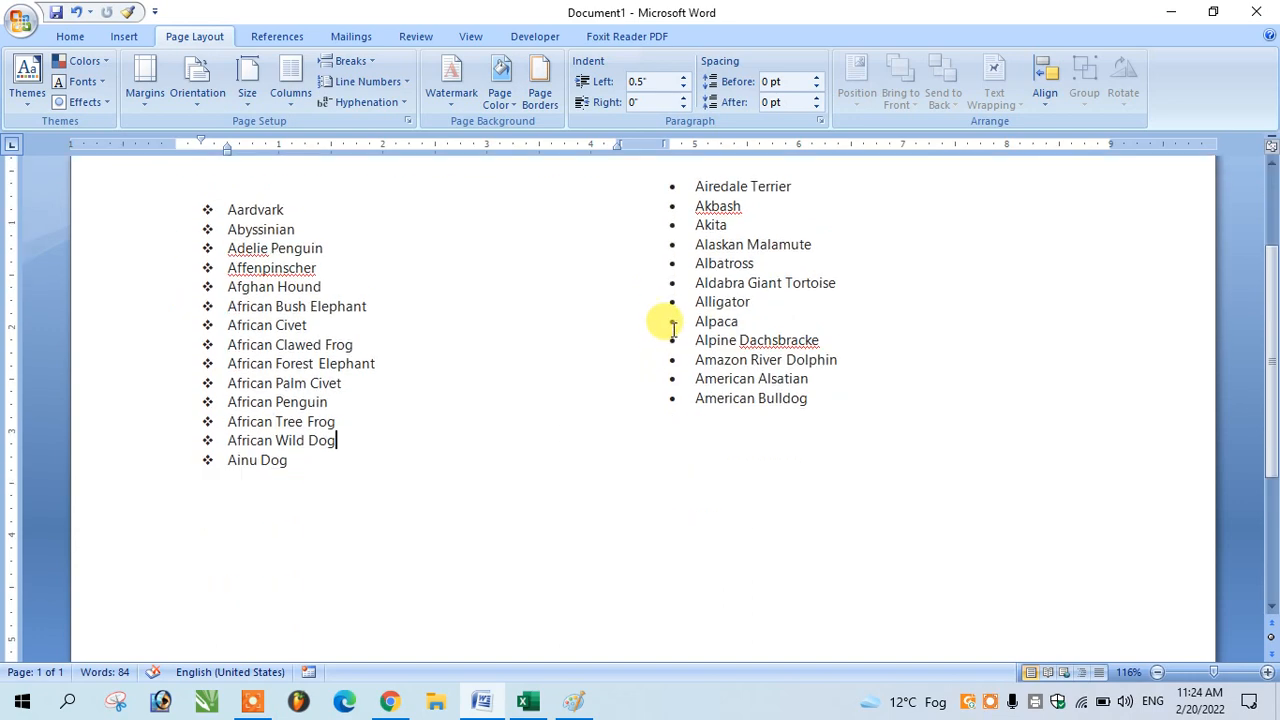
pyautogui.scroll(3, 640, 342)
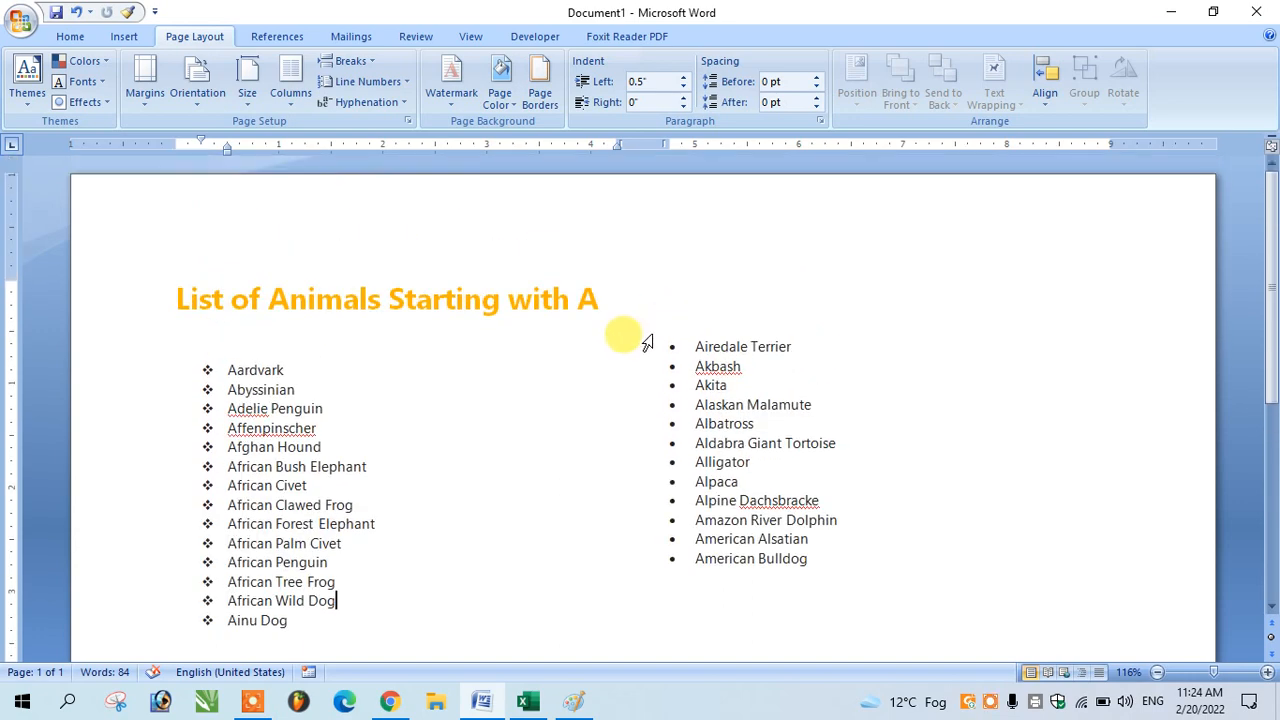
pyautogui.scroll(-3, 620, 345)
pyautogui.scroll(3, 400, 345)
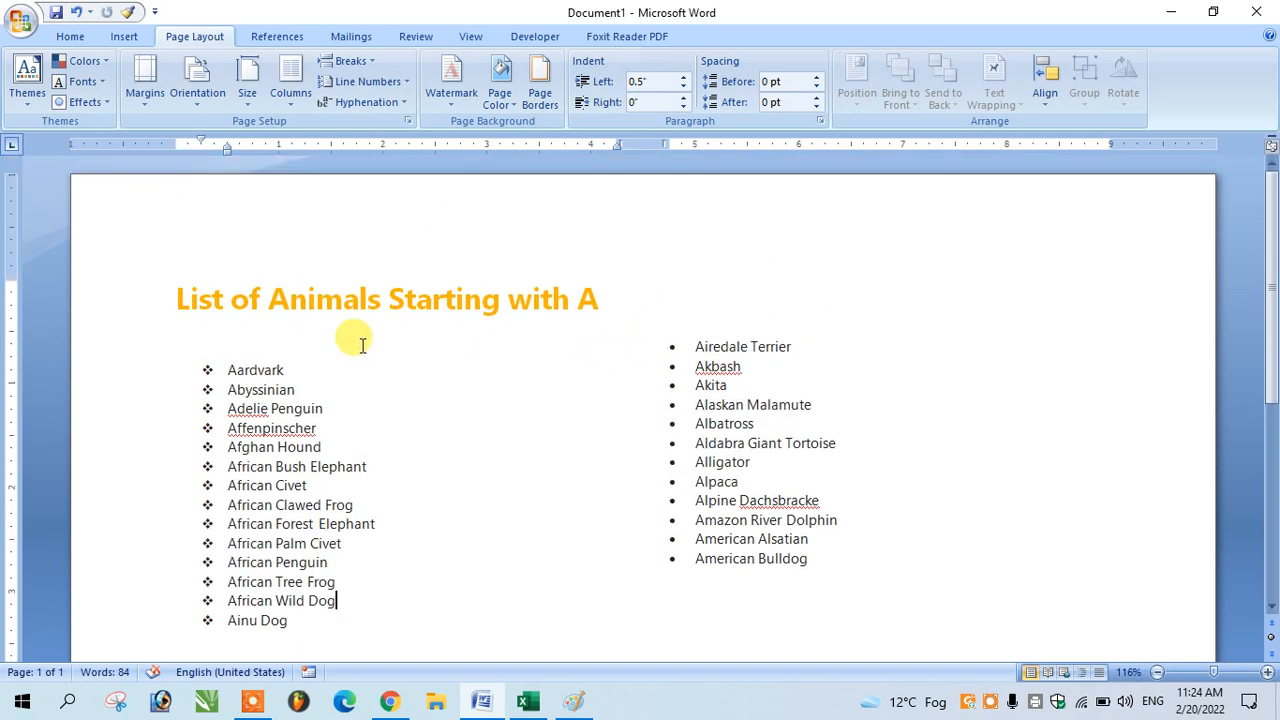
pyautogui.scroll(-3, 340, 500)
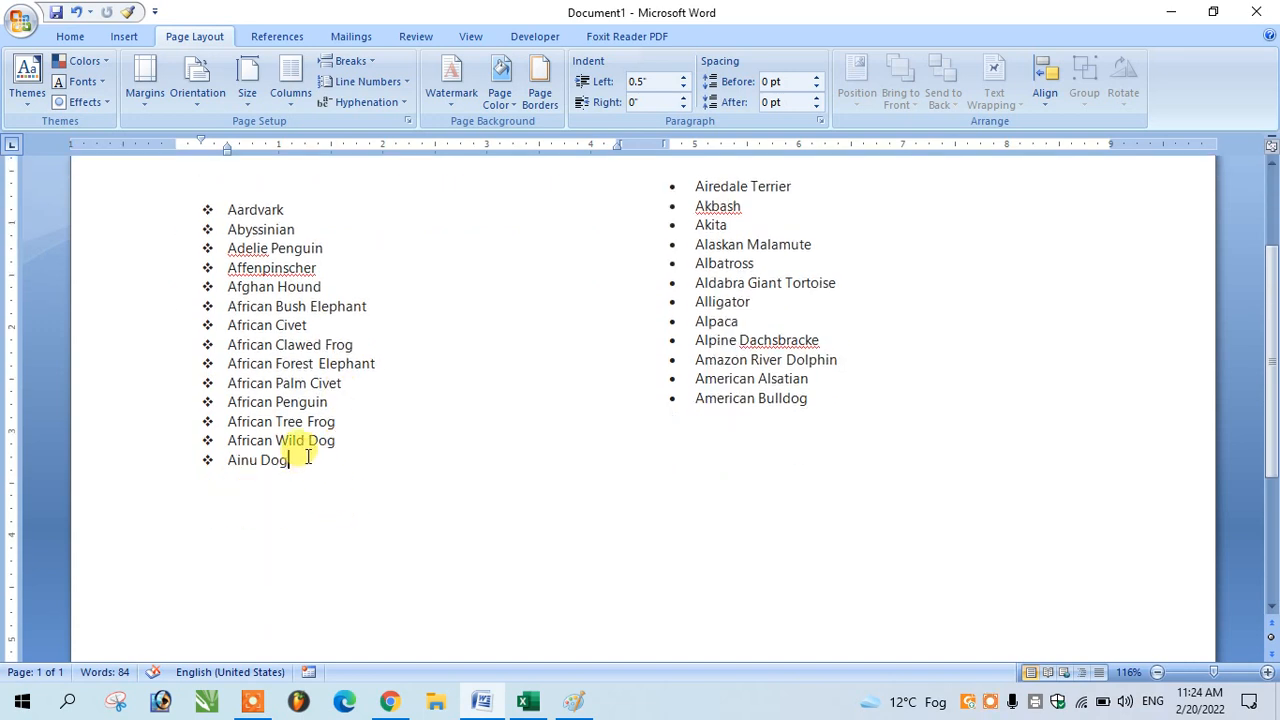
# Step: Change the document layout to one column and check how the animal lists flow across the pages
pyautogui.click(290, 100)
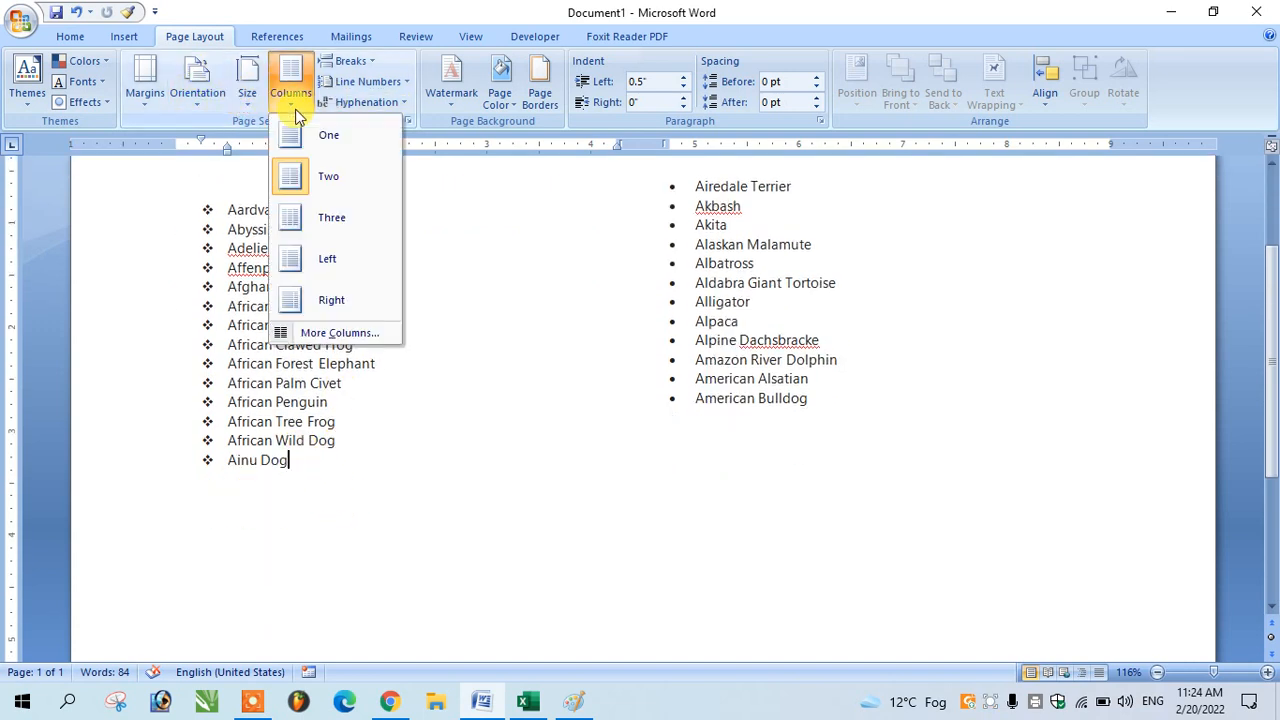
pyautogui.click(322, 140)
pyautogui.scroll(-4, 480, 410)
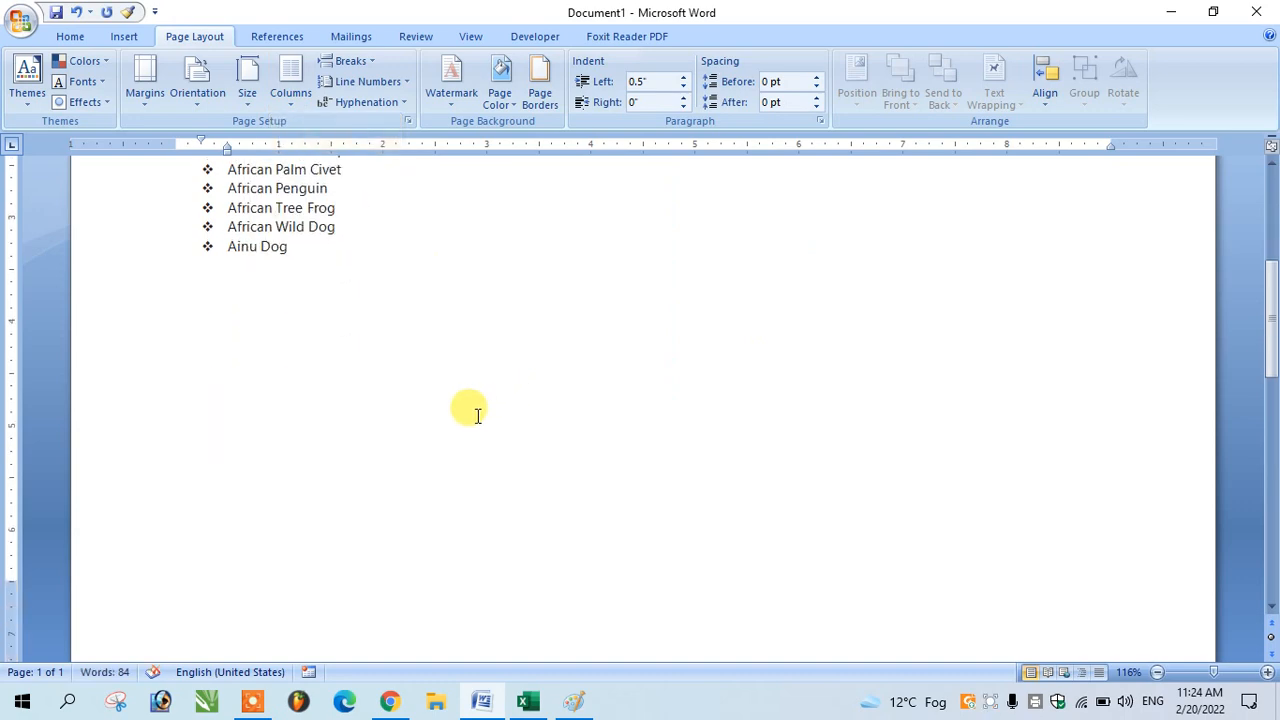
pyautogui.scroll(7, 400, 390)
pyautogui.scroll(-20, 312, 370)
pyautogui.scroll(18, 323, 395)
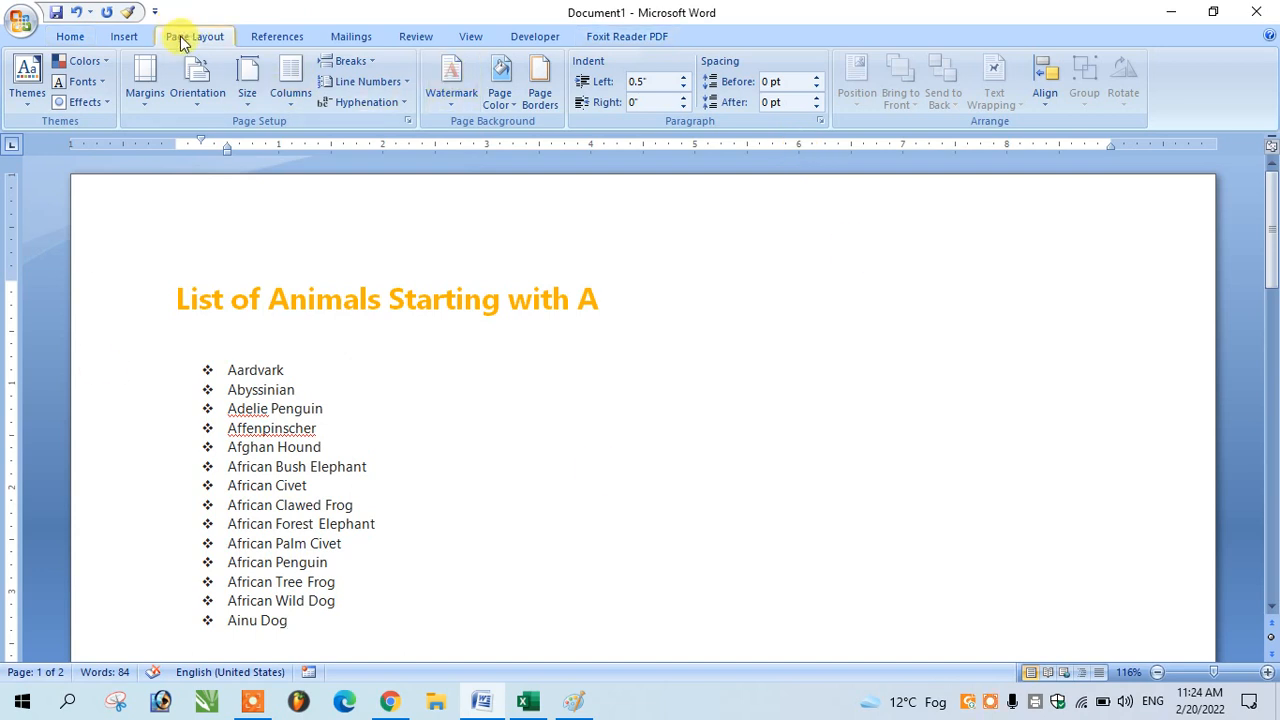
# Step: Return the document to a two-column layout and check both animal lists
pyautogui.click(300, 92)
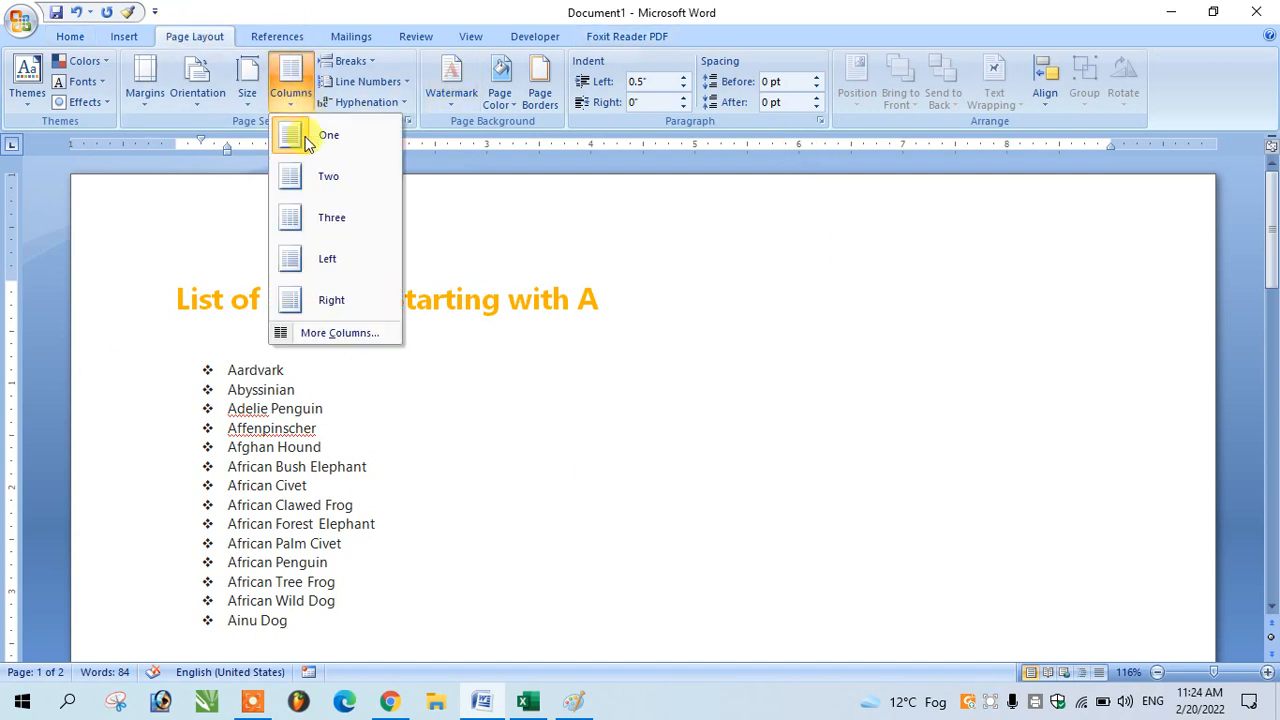
pyautogui.click(305, 187)
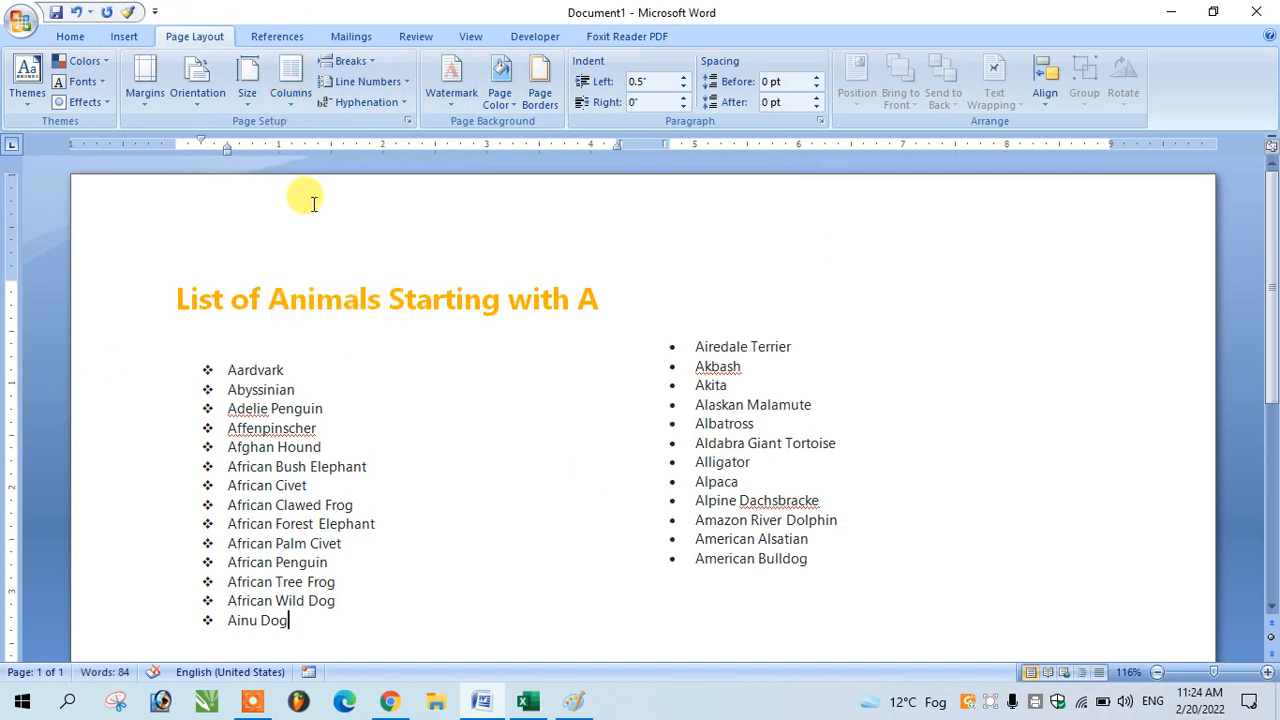
pyautogui.scroll(-5, 640, 320)
pyautogui.scroll(5, 600, 330)
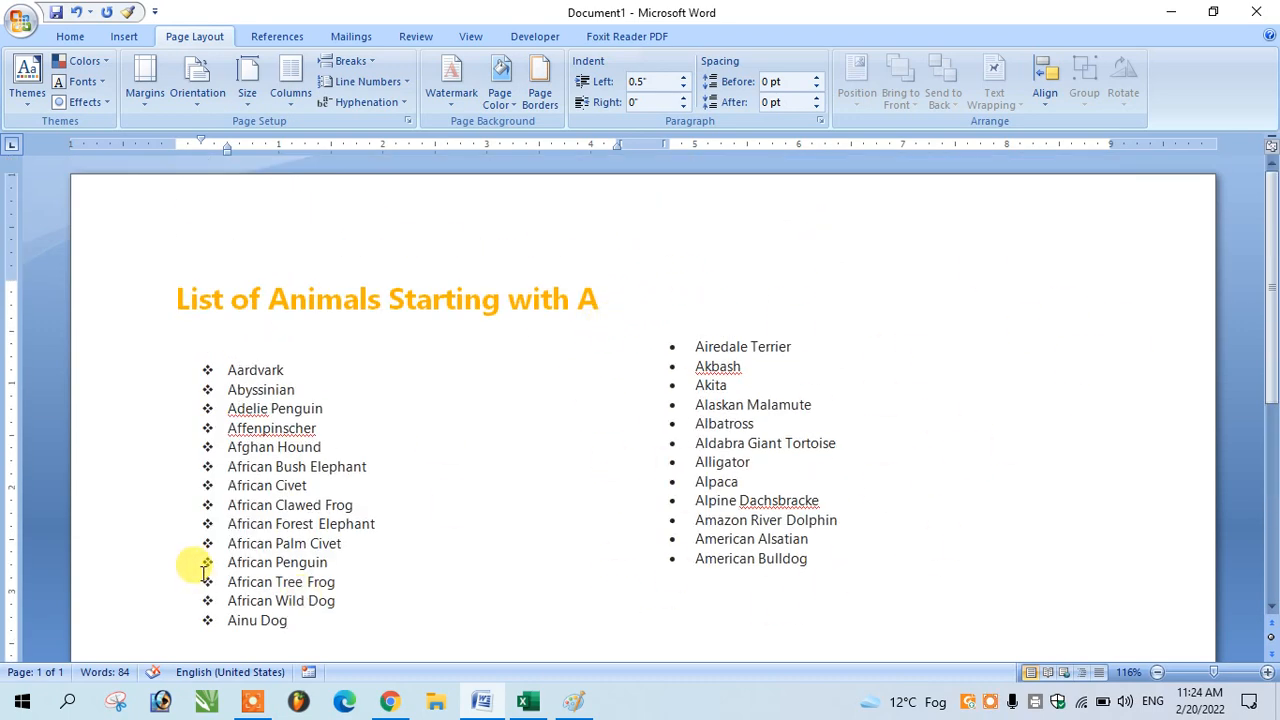
pyautogui.scroll(-3, 714, 429)
pyautogui.scroll(3, 709, 420)
# Step: Change the bullets of the second-column list, from Airedale Terrier to American Bulldog, to the large solid round bullet
pyautogui.moveTo(672, 346); pyautogui.dragTo(637, 523)
pyautogui.moveTo(871, 550); pyautogui.dragTo(637, 327)
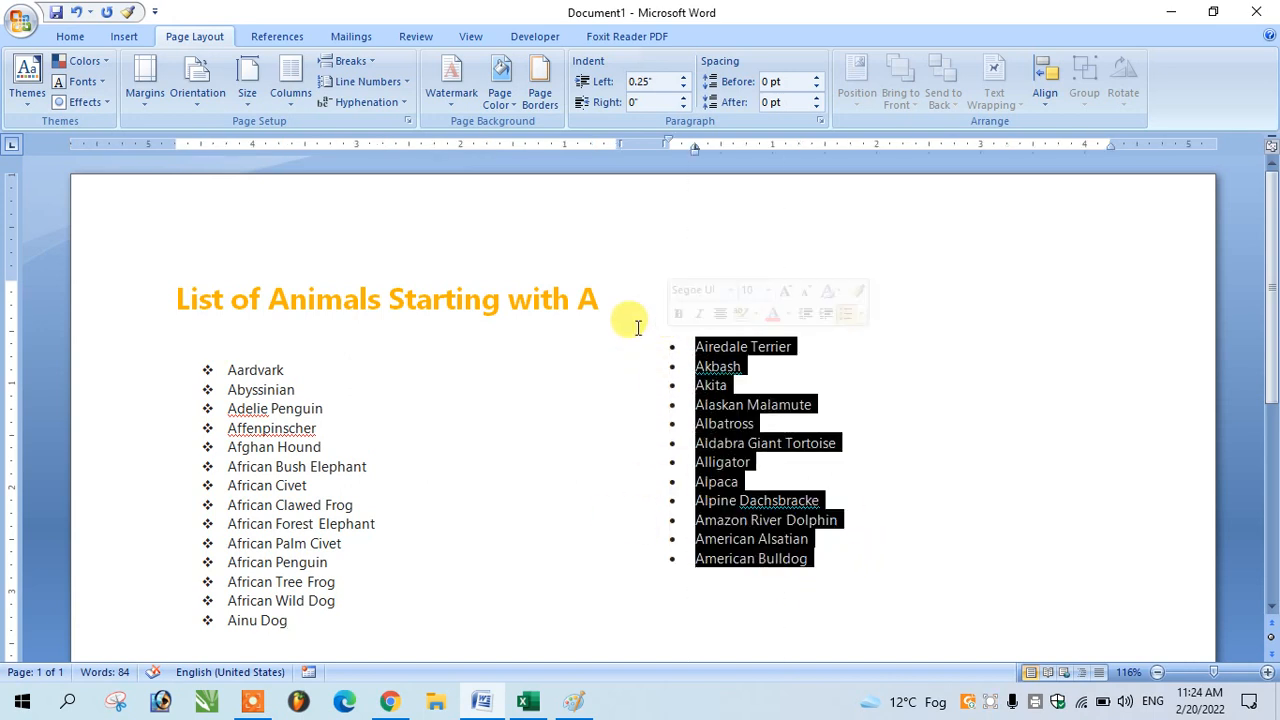
pyautogui.click(70, 36)
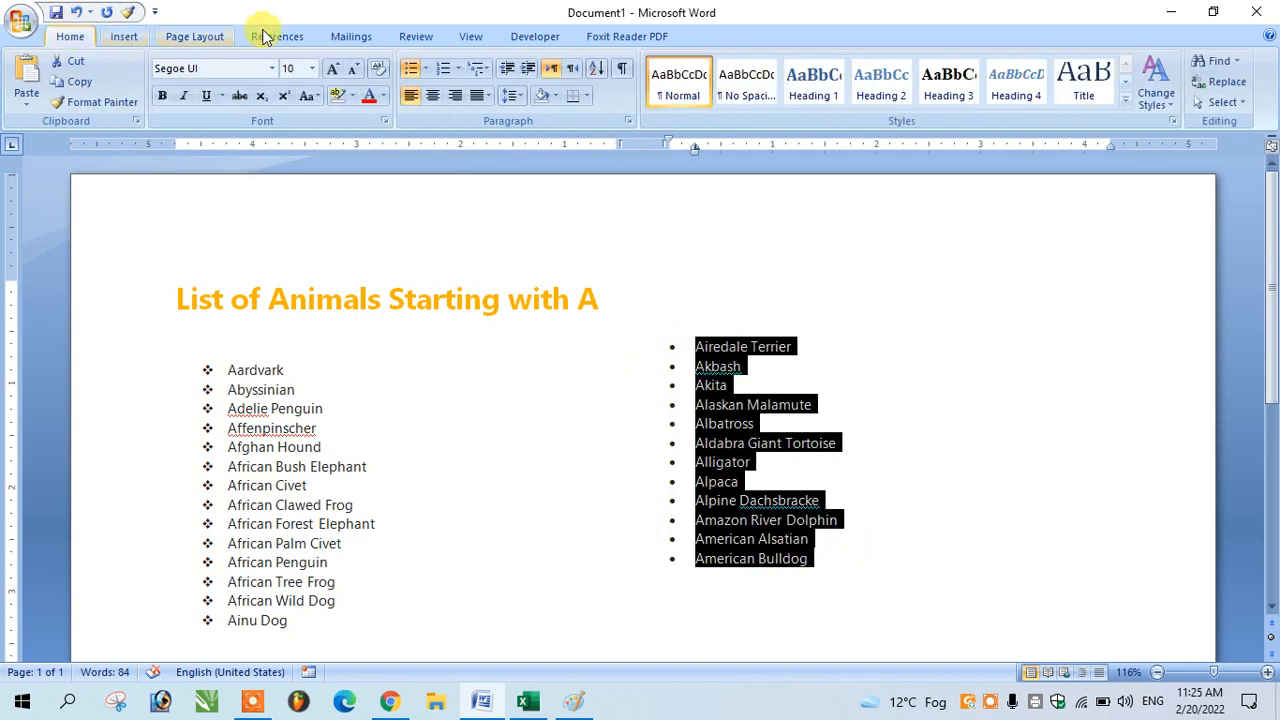
pyautogui.click(425, 68)
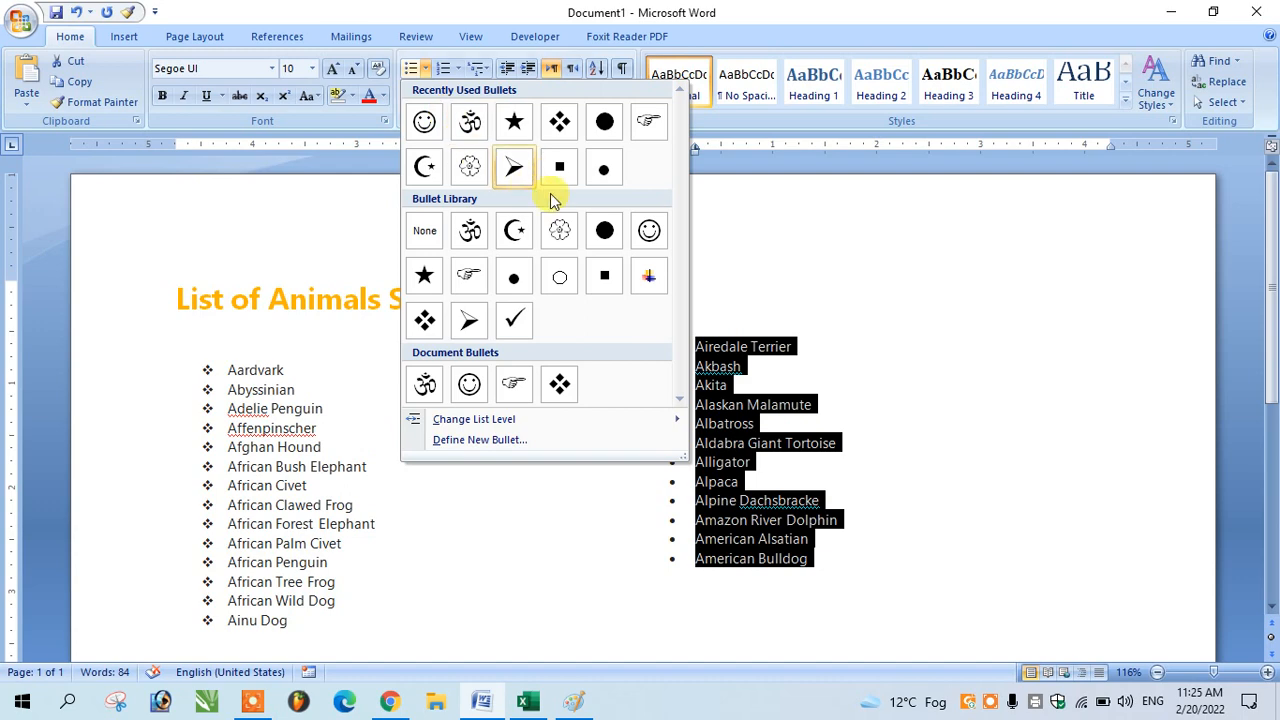
pyautogui.click(600, 232)
pyautogui.click(720, 634)
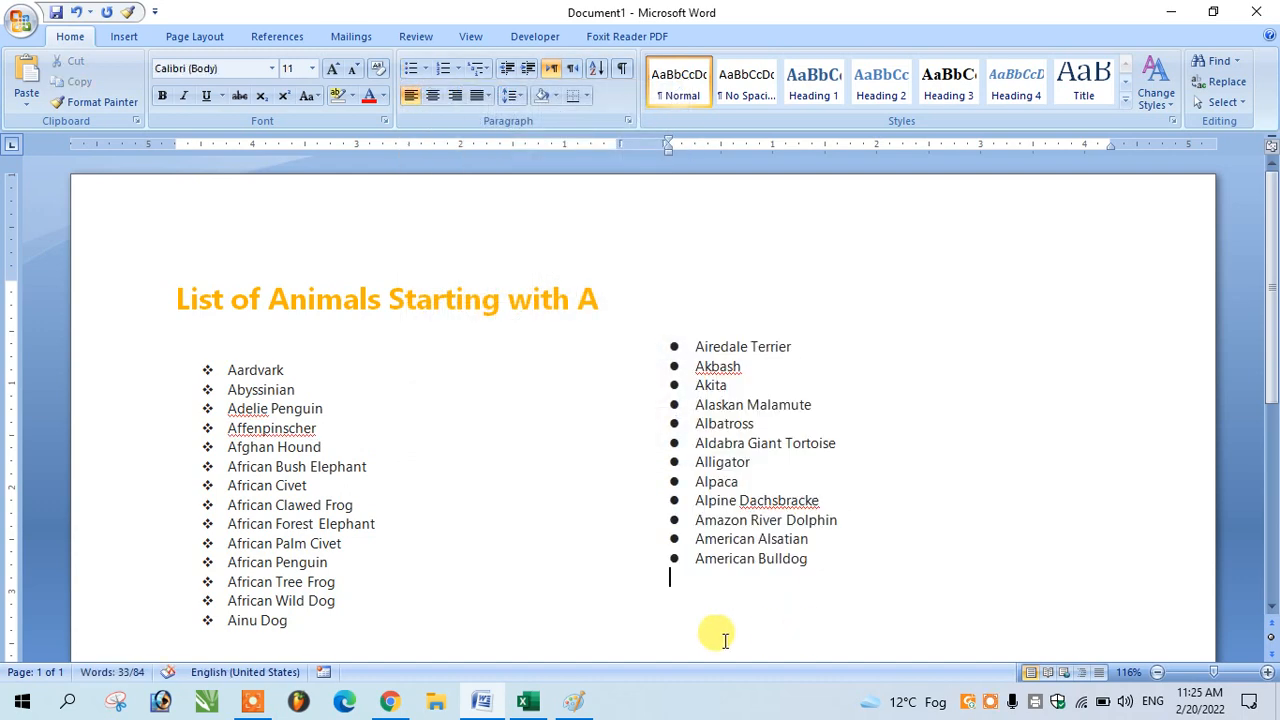
pyautogui.scroll(-2, 369, 558)
pyautogui.scroll(2, 369, 556)
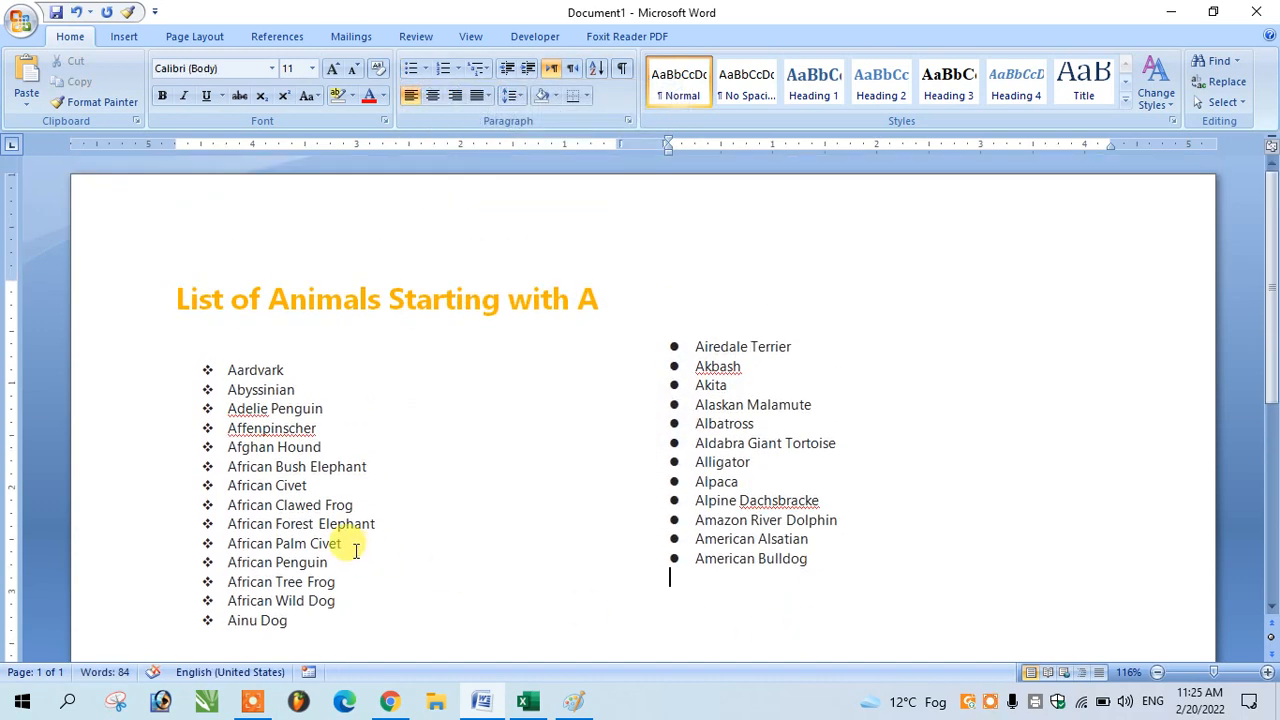
pyautogui.moveTo(300, 620); pyautogui.dragTo(171, 350)
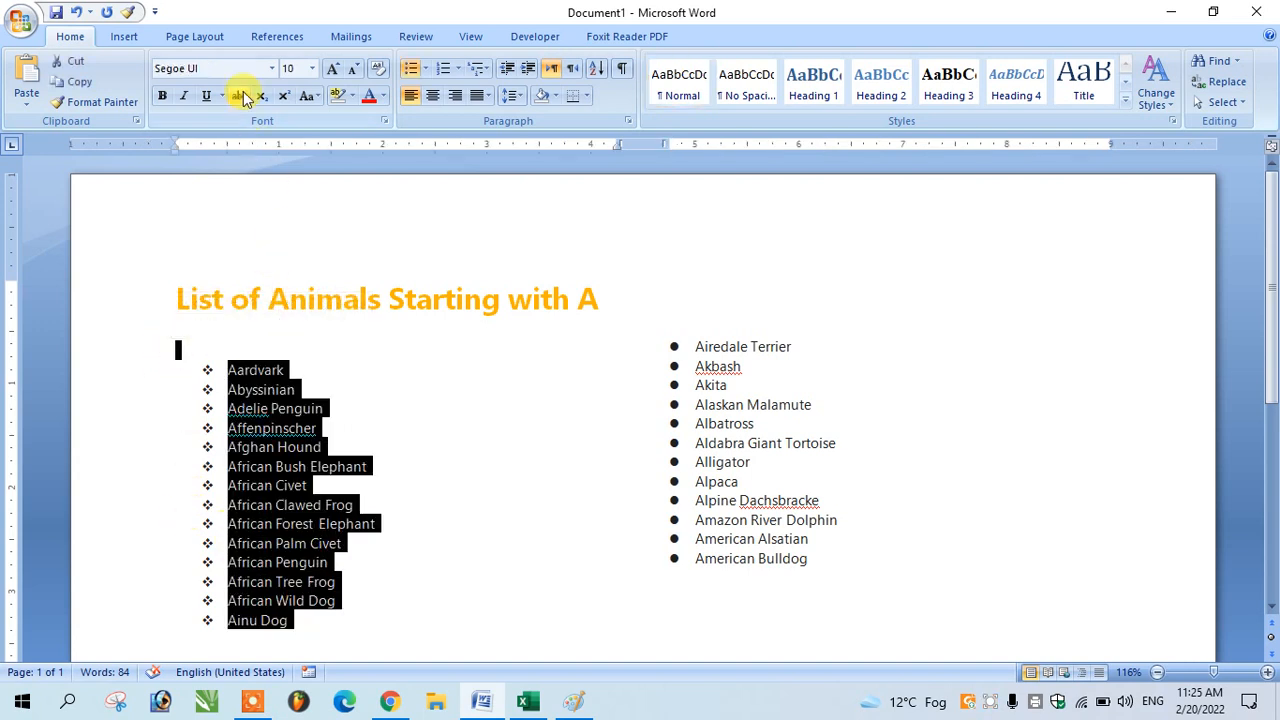
pyautogui.moveTo(826, 580); pyautogui.dragTo(583, 358)
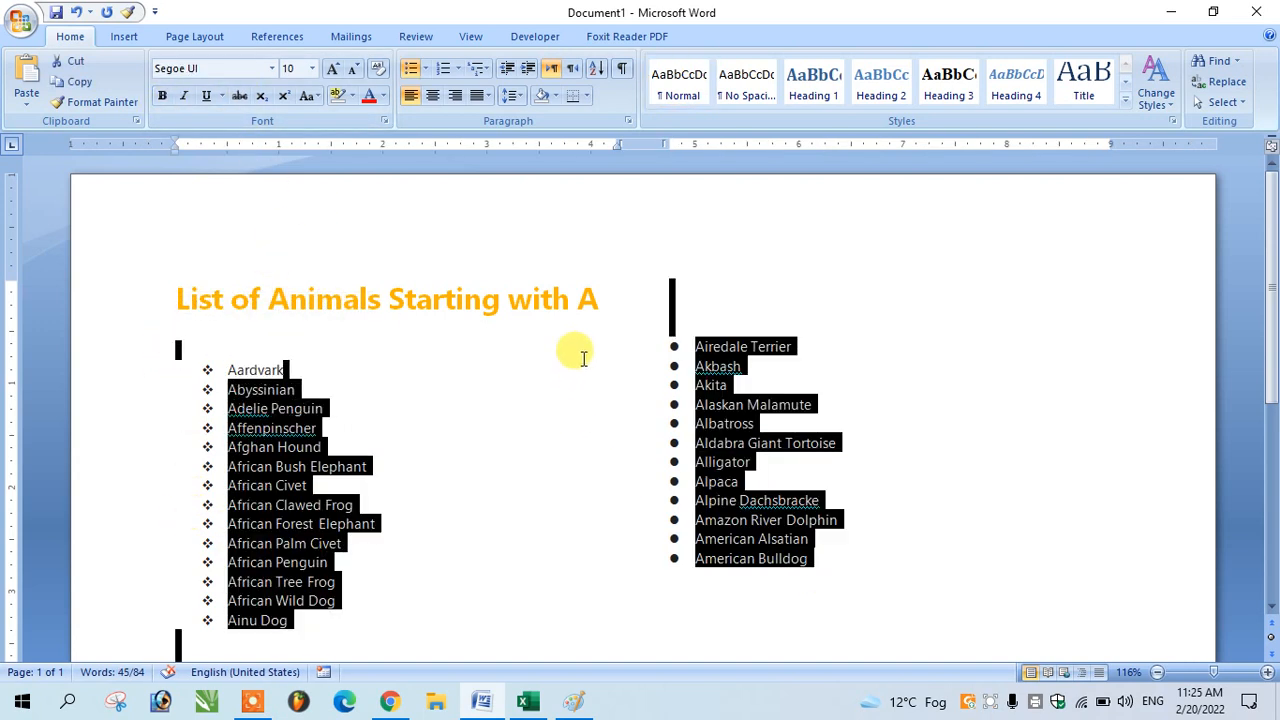
pyautogui.click(681, 465)
pyautogui.moveTo(820, 565); pyautogui.dragTo(626, 391)
pyautogui.click(626, 391)
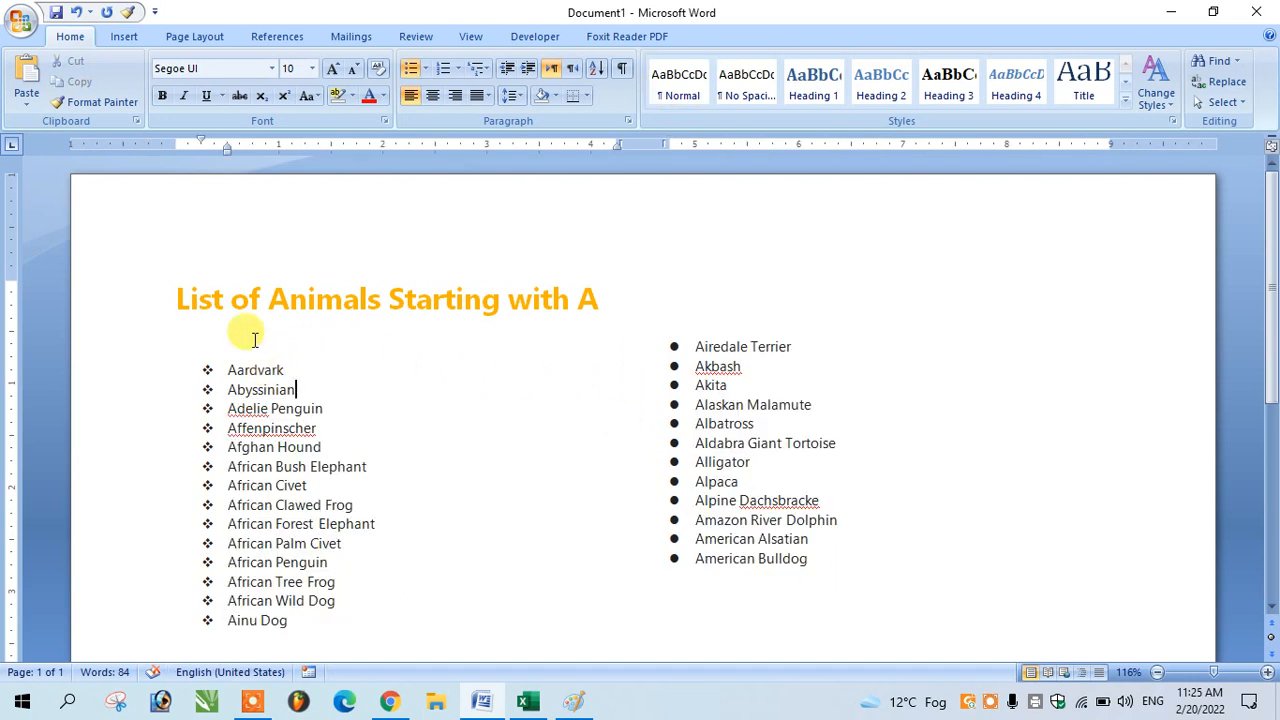
# Step: Try centering the heading "List of Animals Starting with A"
pyautogui.moveTo(170, 290); pyautogui.dragTo(634, 289)
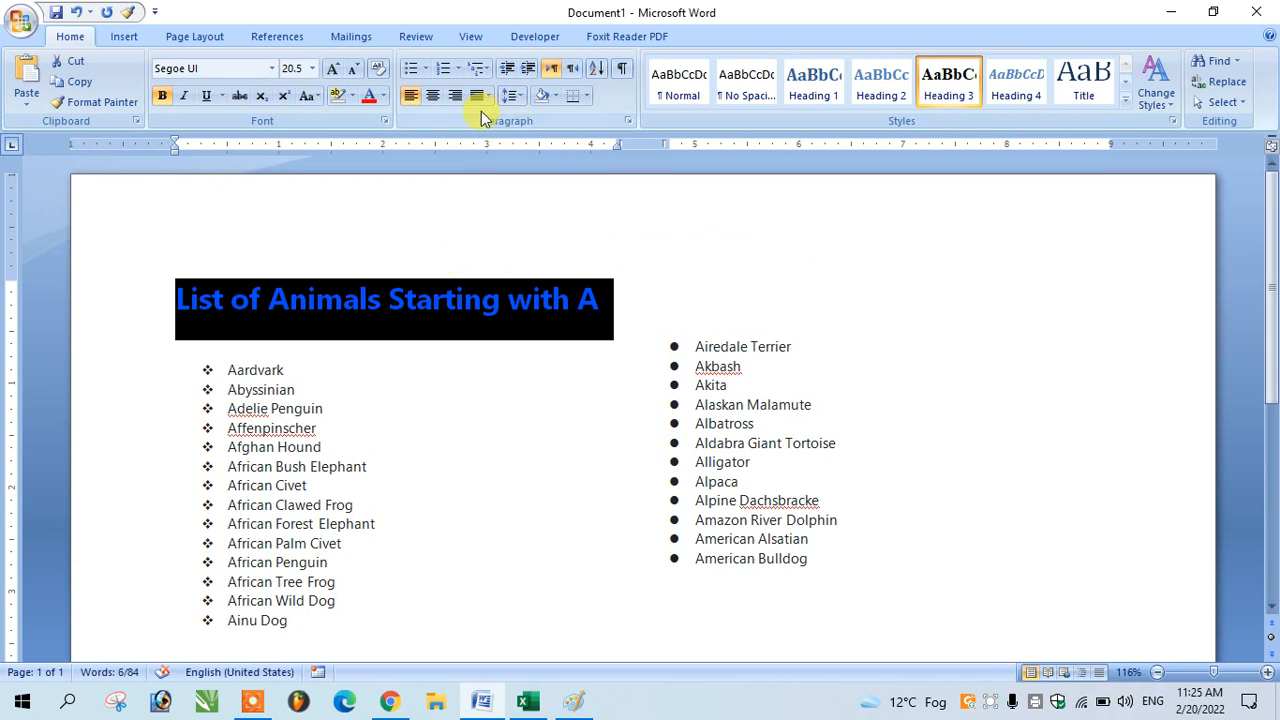
pyautogui.click(433, 96)
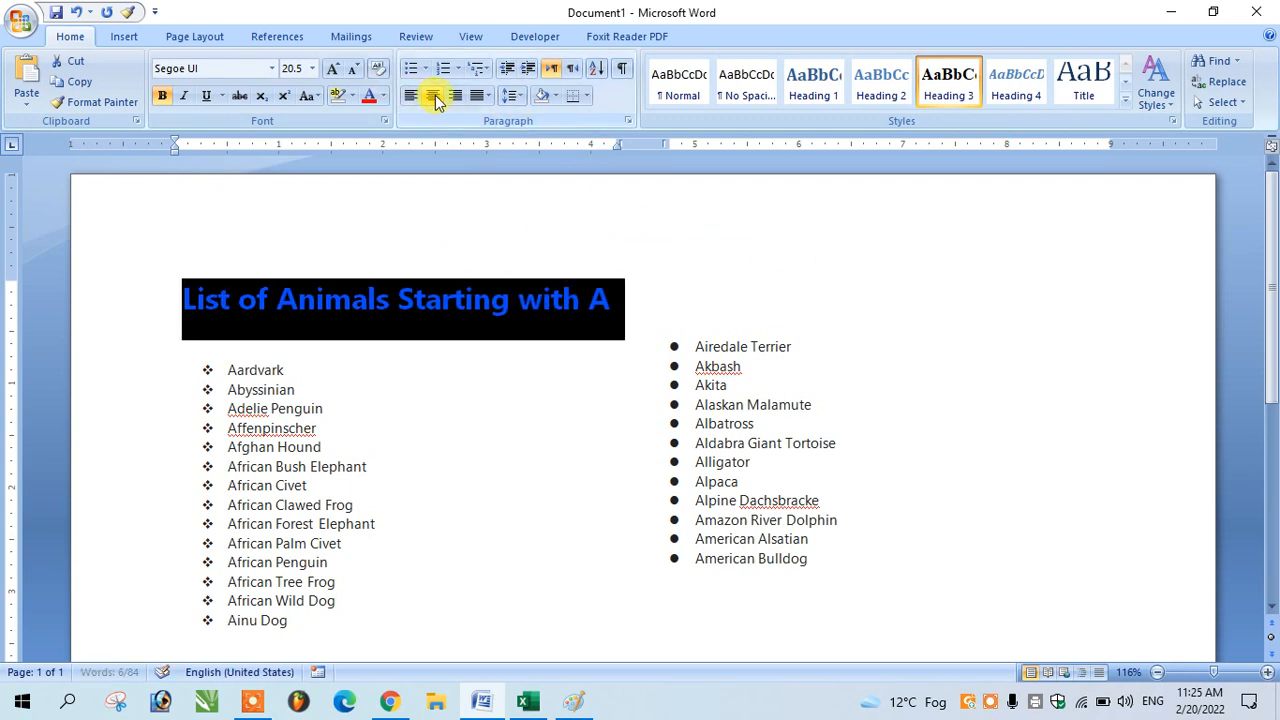
pyautogui.click(547, 567)
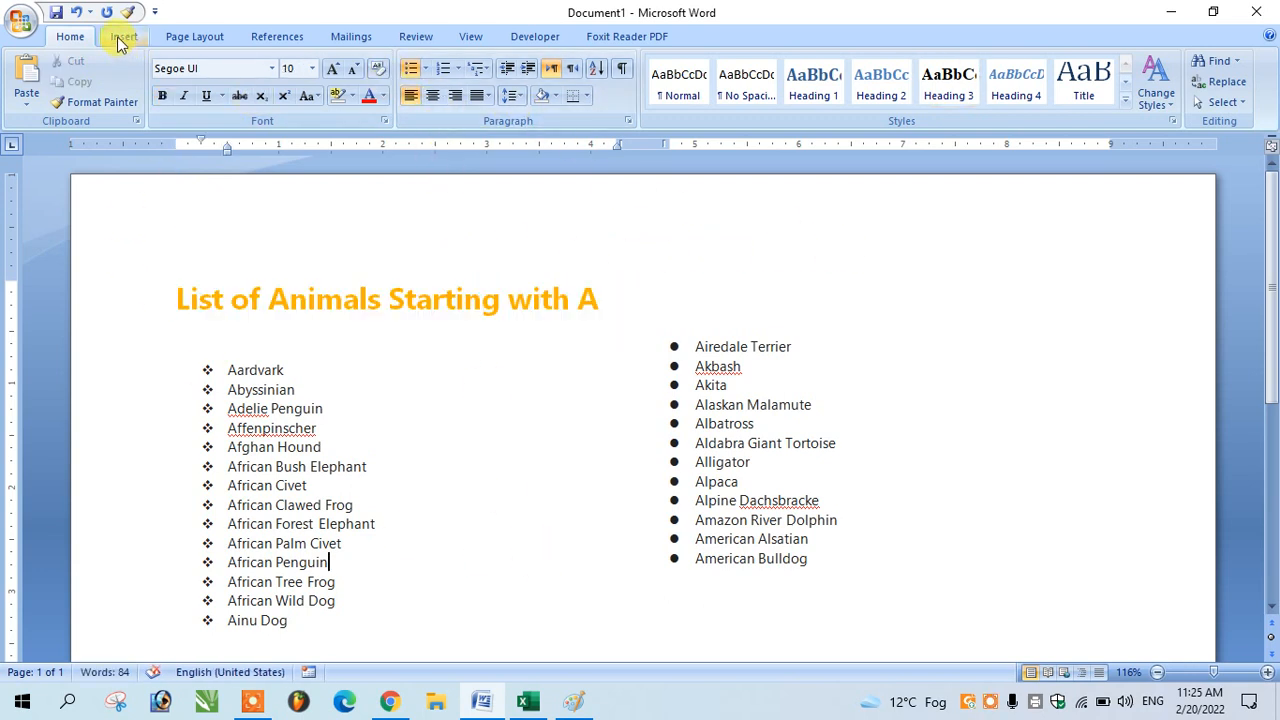
# Step: Cut the heading "List of Animals Starting with A" out of the first column
pyautogui.click(213, 311)
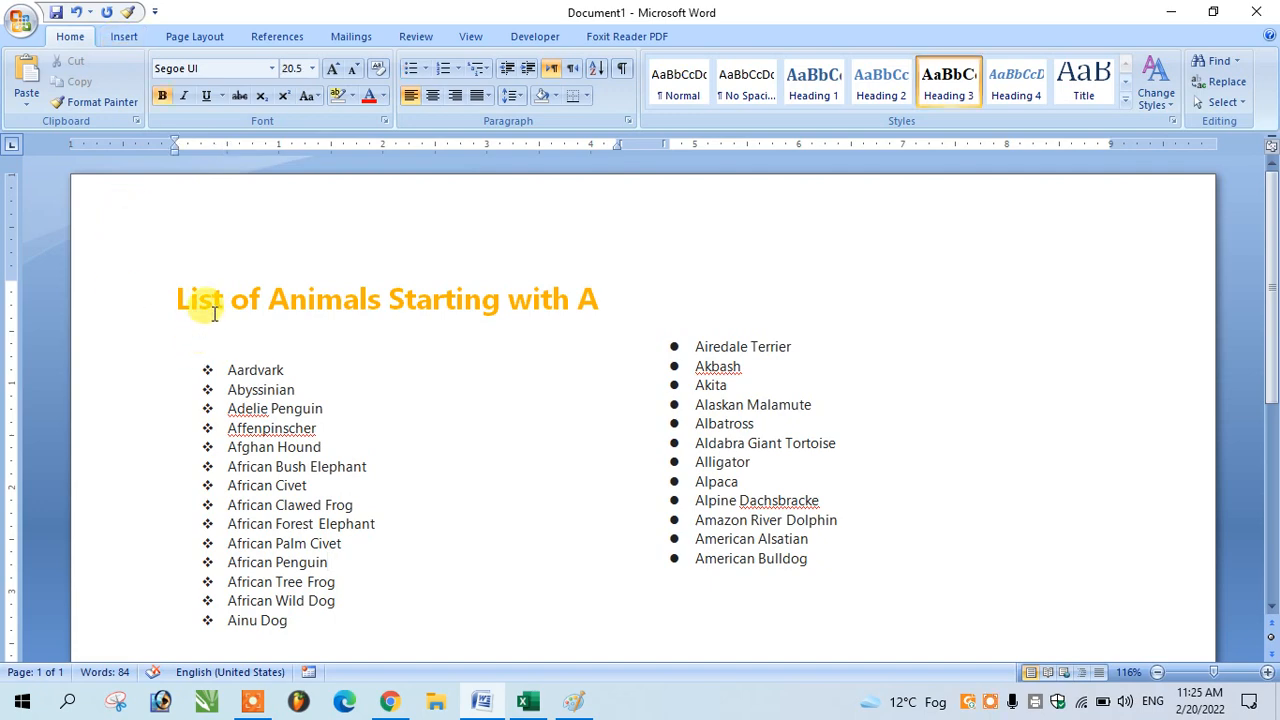
pyautogui.hotkey('ctrl', 'a')
pyautogui.click(262, 300)
pyautogui.moveTo(595, 298); pyautogui.dragTo(163, 277)
pyautogui.hotkey('ctrl', 'c')
pyautogui.click(70, 61)
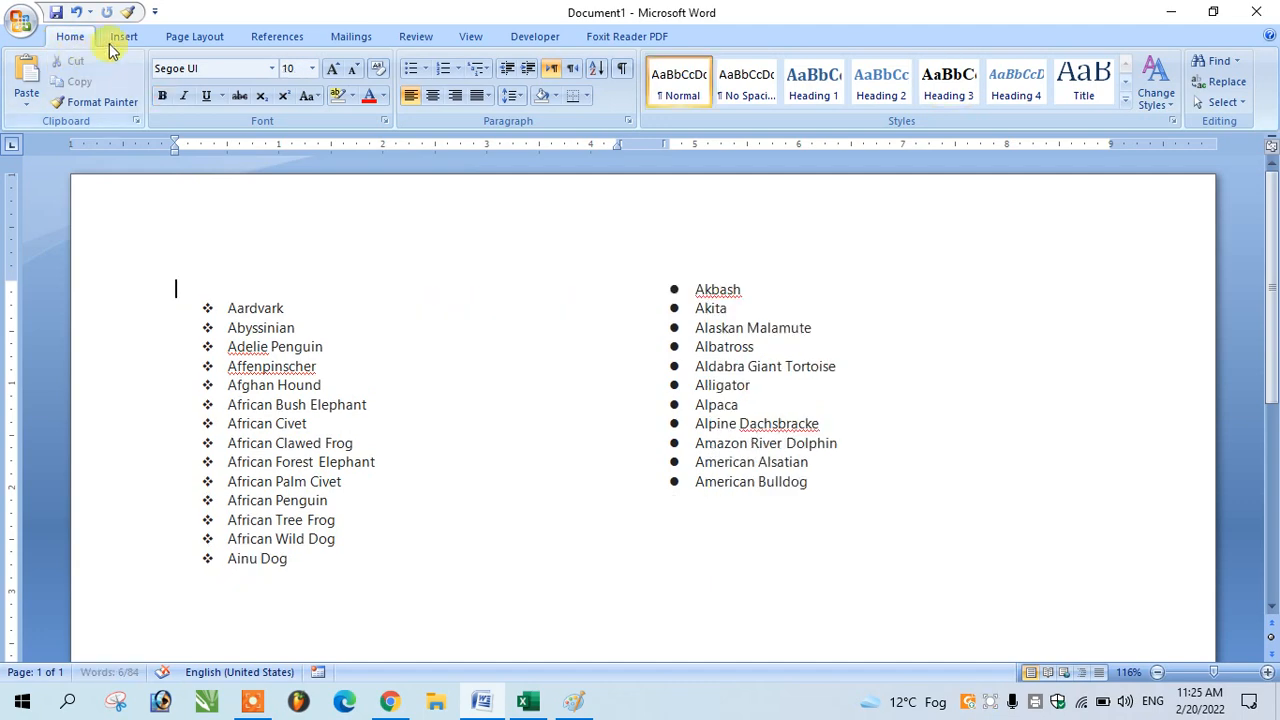
# Step: Draw a rectangle about 6.23" wide and 0.74" high above the two columns
pyautogui.click(118, 38)
pyautogui.click(283, 85)
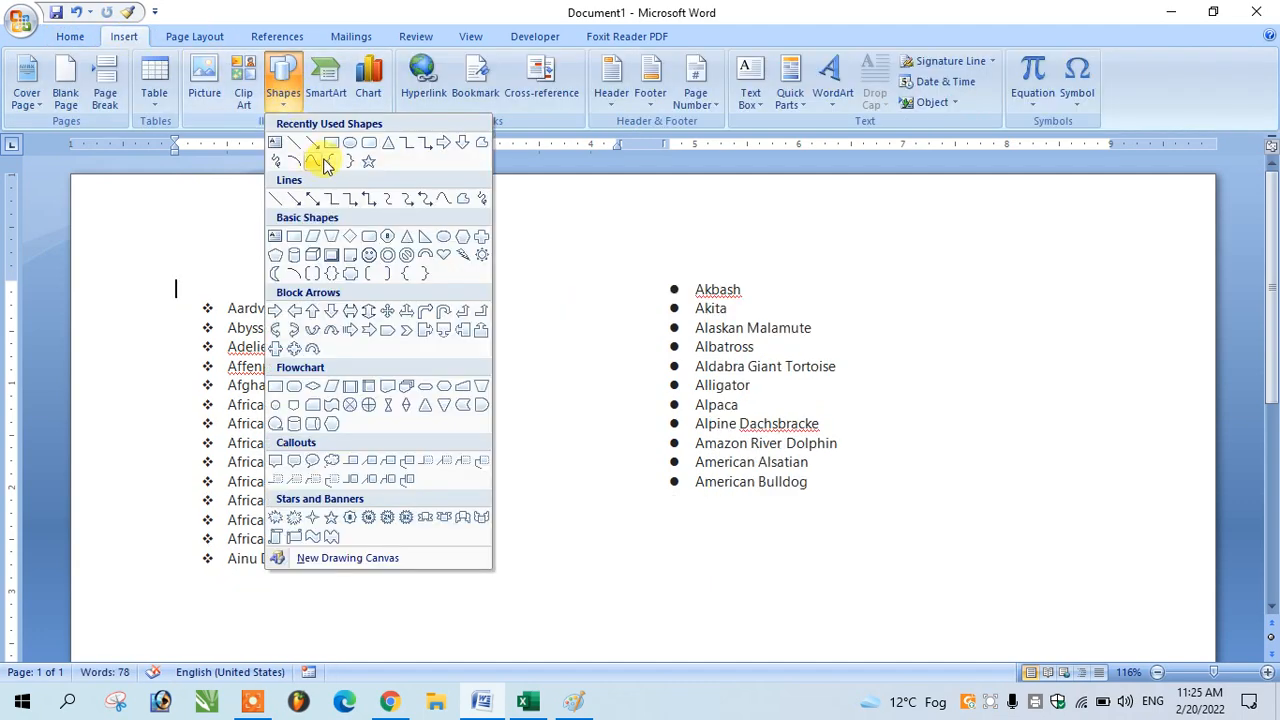
pyautogui.click(335, 147)
pyautogui.moveTo(297, 189); pyautogui.dragTo(945, 265)
# Step: Make the rectangle accept text and paste the heading "List of Animals Starting with A" into it
pyautogui.rightClick(500, 231)
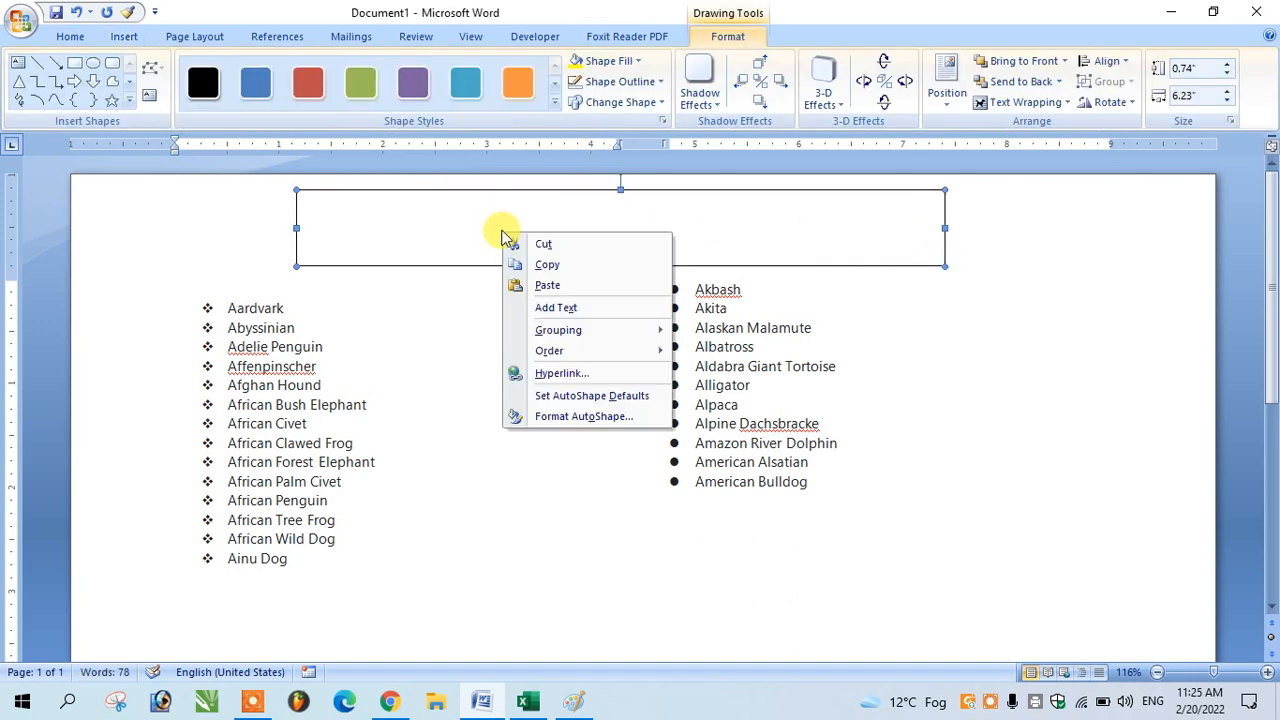
pyautogui.click(556, 307)
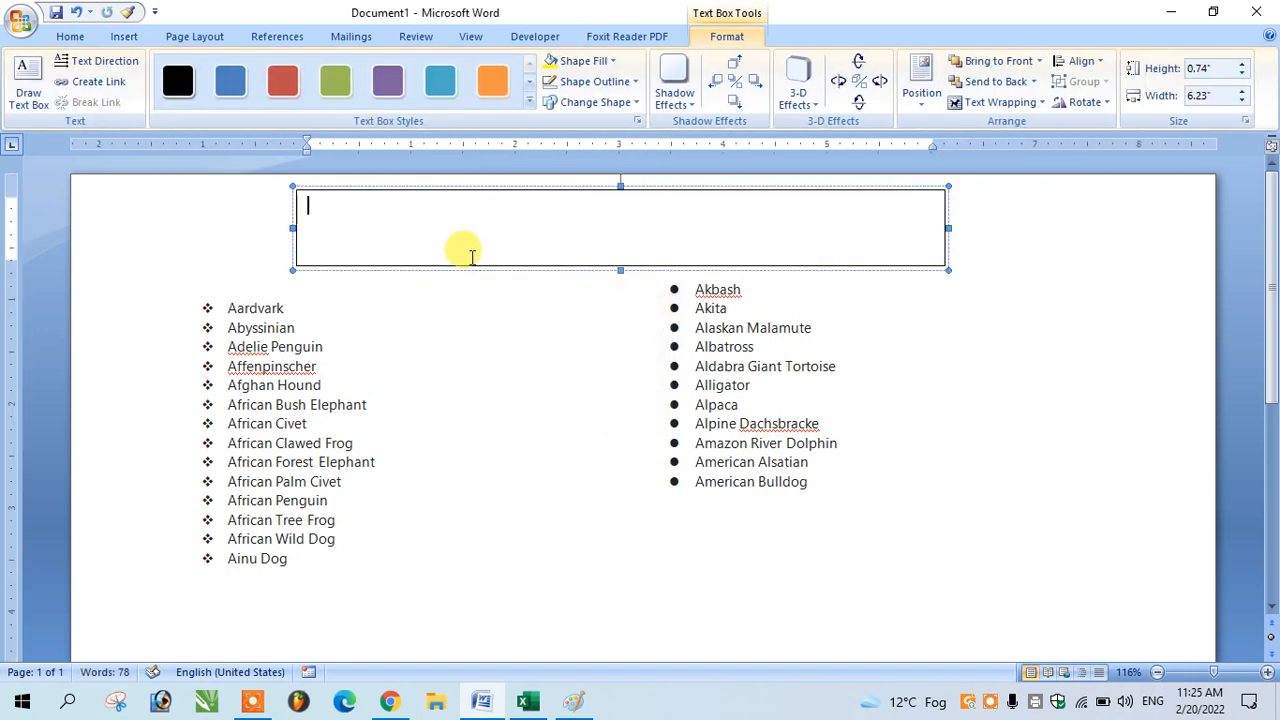
pyautogui.hotkey('ctrl', 'v')
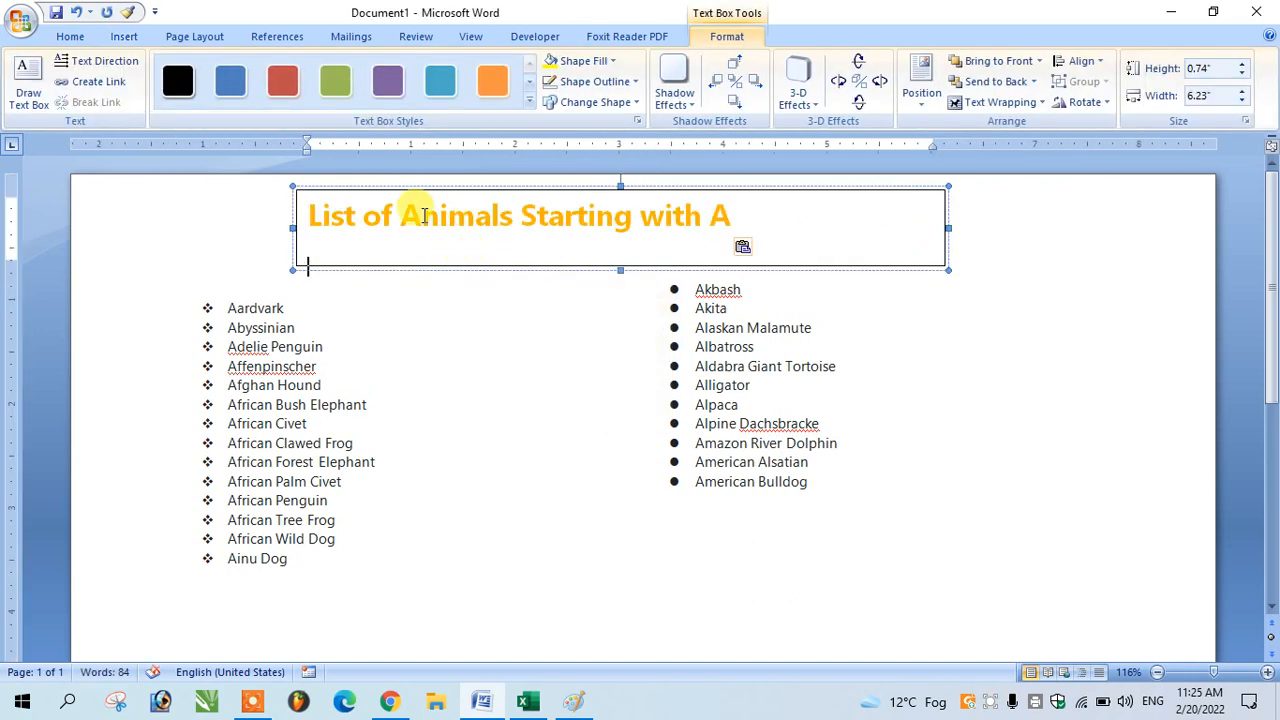
# Step: Center the heading "List of Animals Starting with A" inside the rectangle and remove the rectangle's outline
pyautogui.hotkey('ctrl', 'e')
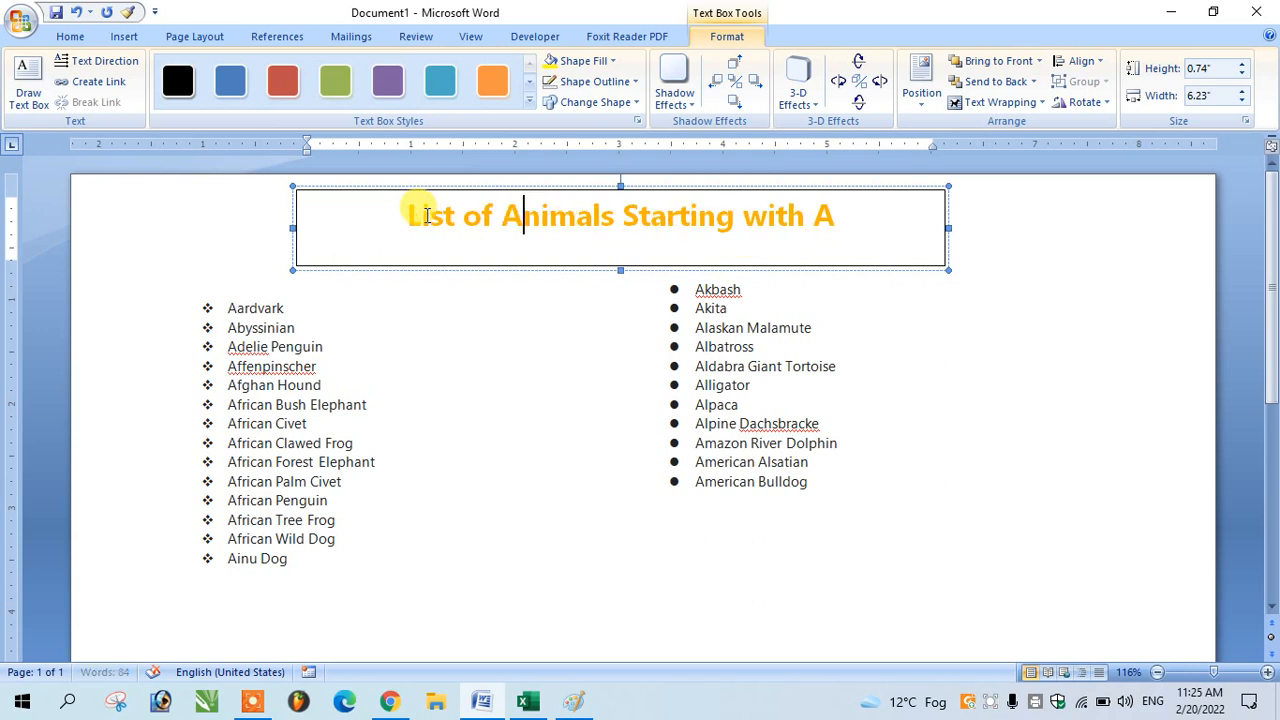
pyautogui.click(446, 378)
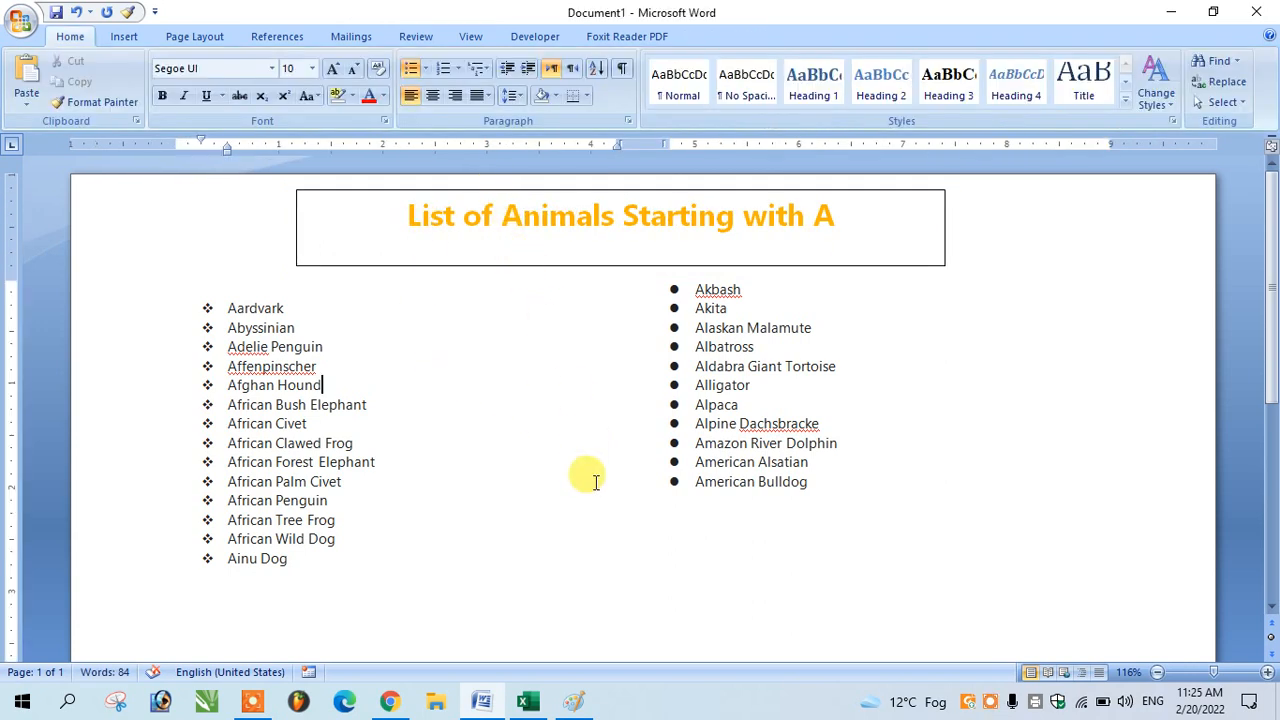
pyautogui.click(560, 265)
pyautogui.click(600, 81)
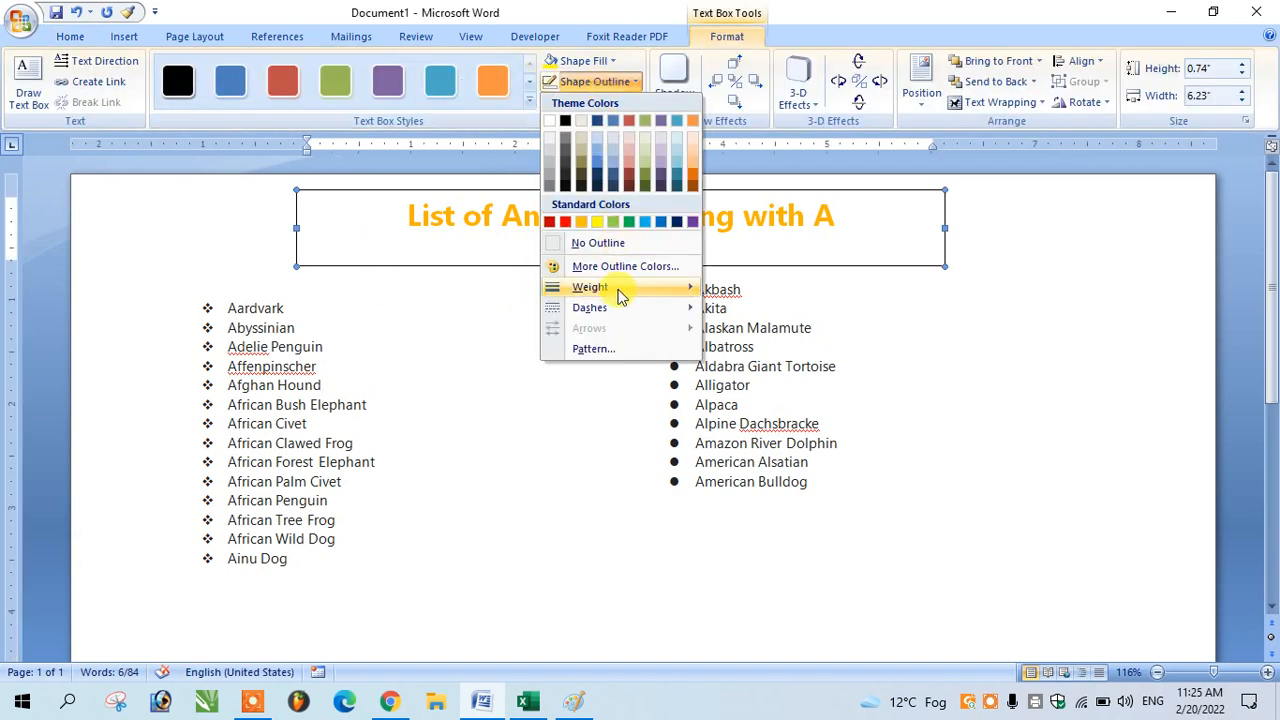
pyautogui.click(598, 243)
pyautogui.click(737, 440)
pyautogui.scroll(-3, 783, 446)
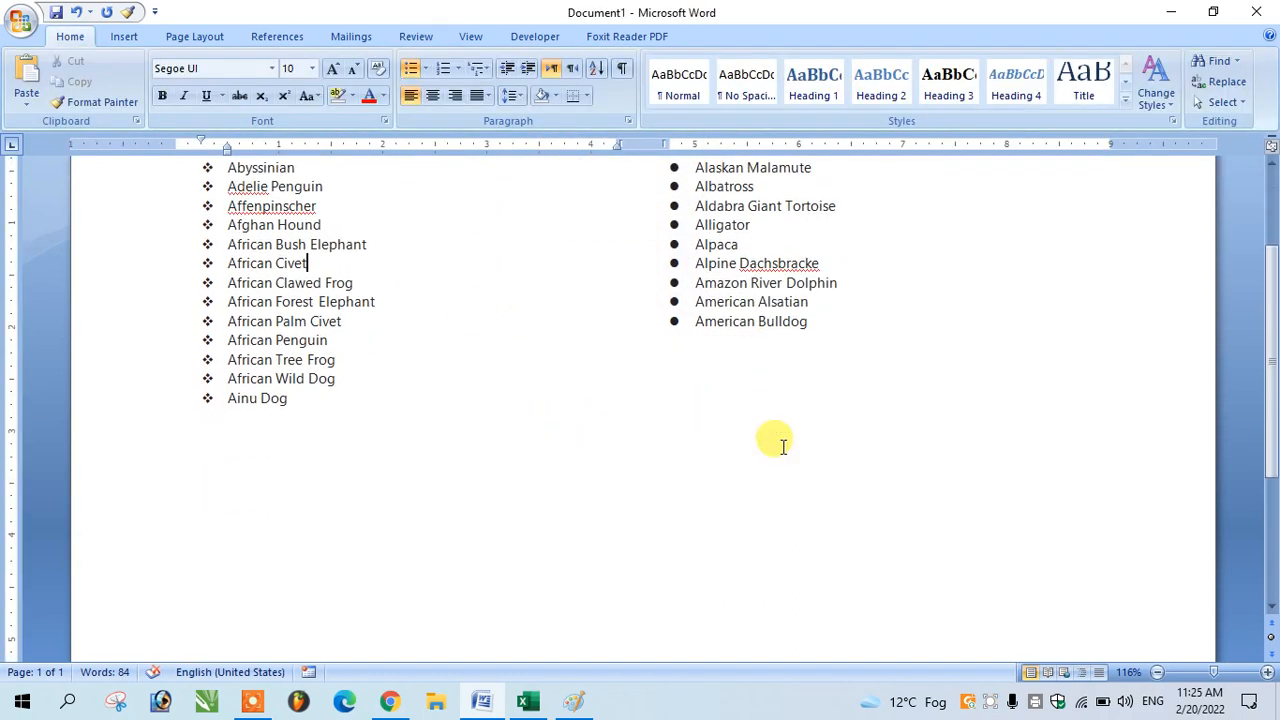
pyautogui.scroll(3, 783, 446)
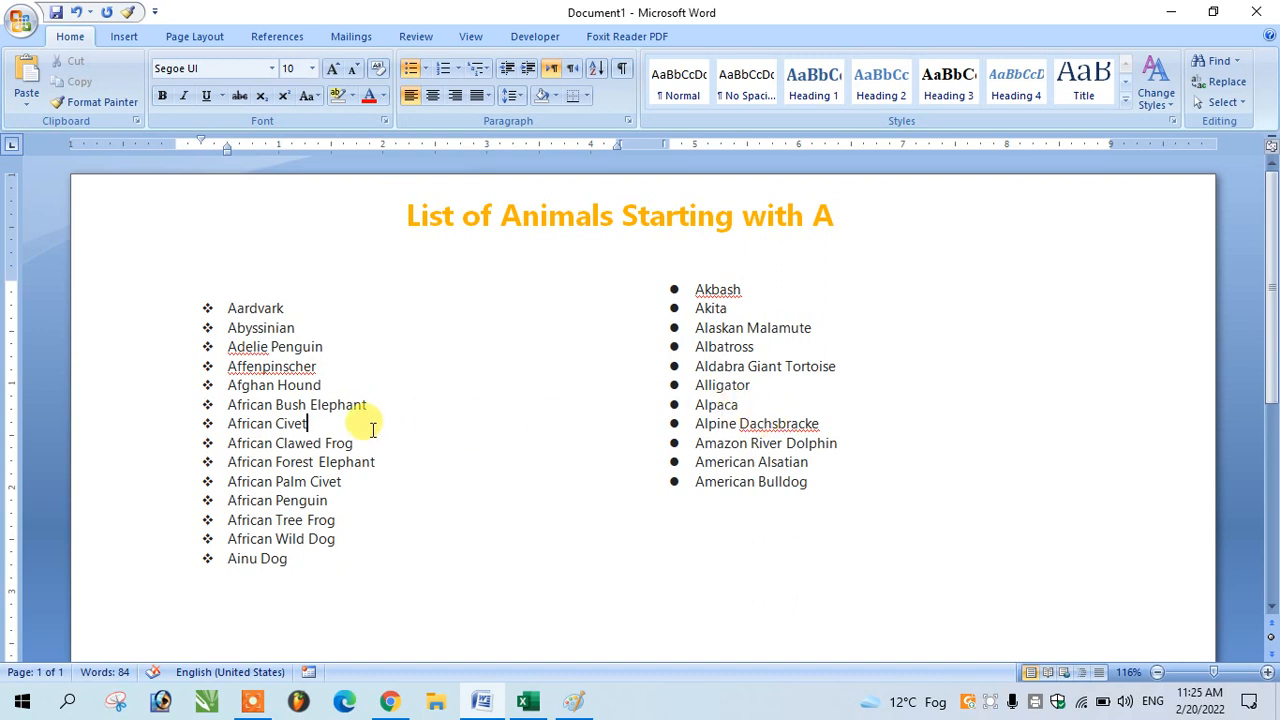
# Step: Delete both bulleted animal lists and the blank lines around them to clear the page
pyautogui.moveTo(300, 560); pyautogui.dragTo(168, 290)
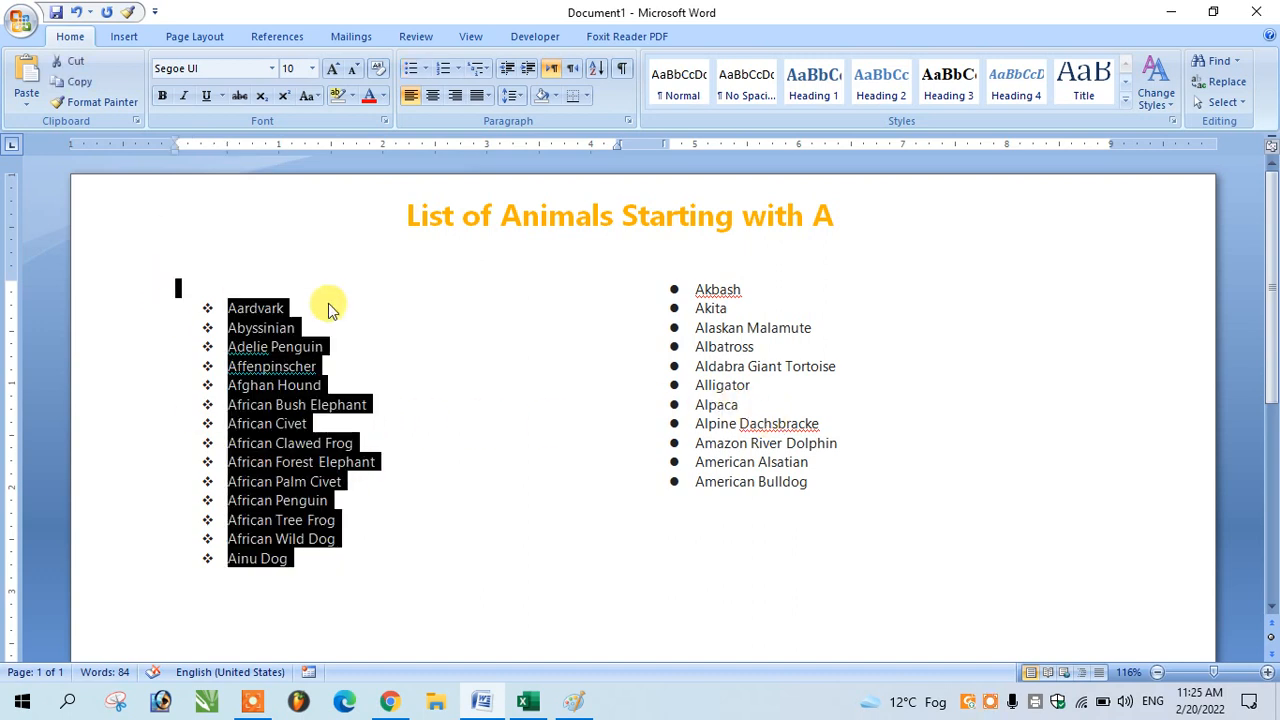
pyautogui.keyDown('shift'); pyautogui.click(819, 521); pyautogui.keyUp('shift')
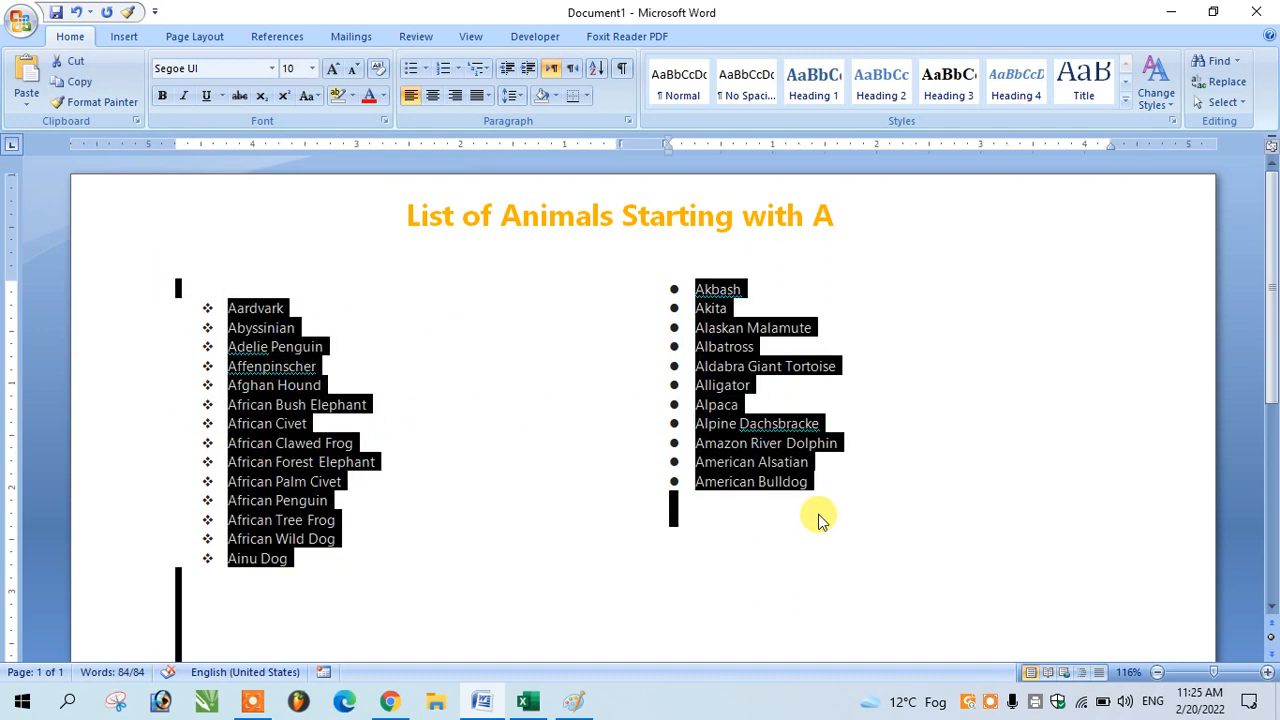
pyautogui.press('Delete')
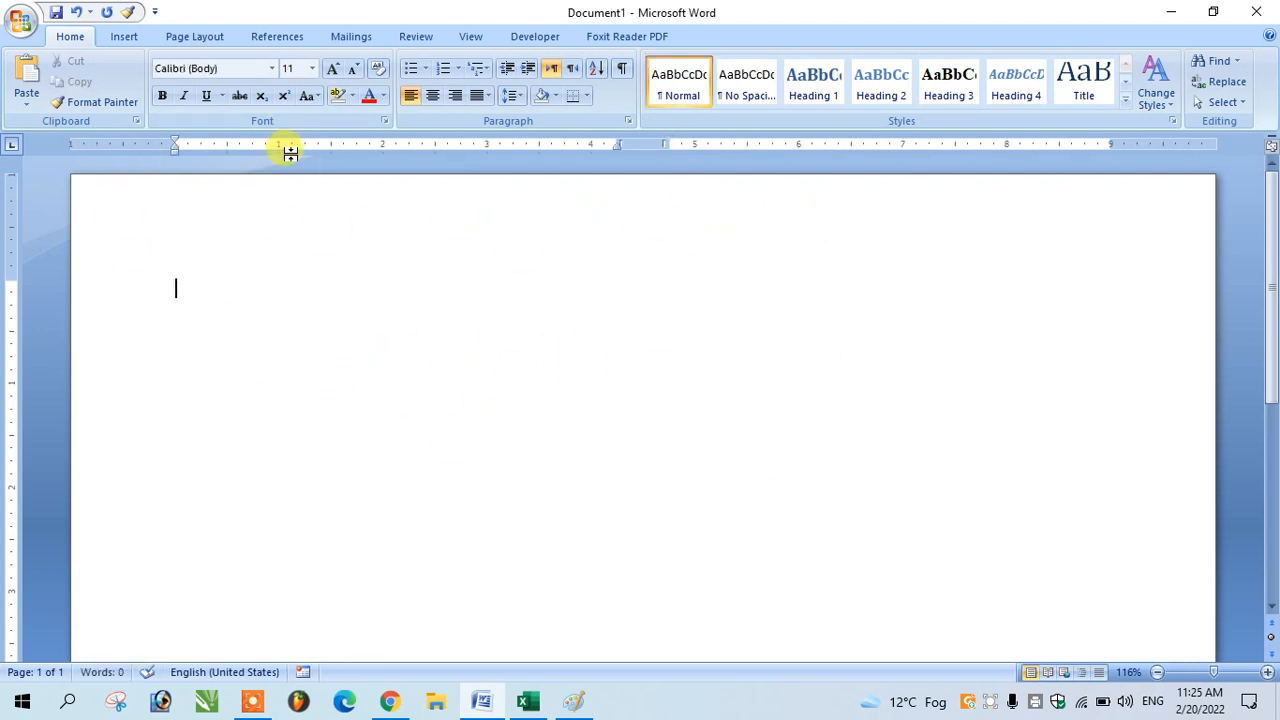
# Step: Set the page layout back to one column
pyautogui.click(197, 37)
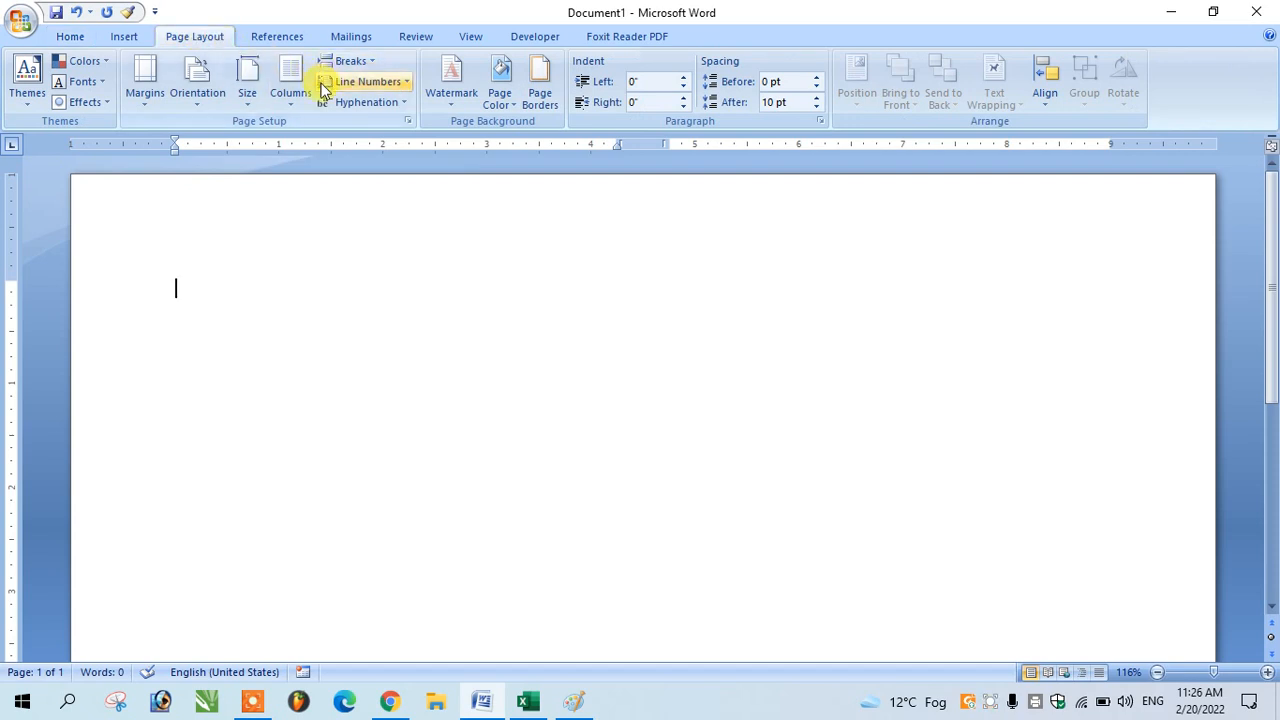
pyautogui.click(289, 86)
pyautogui.click(308, 140)
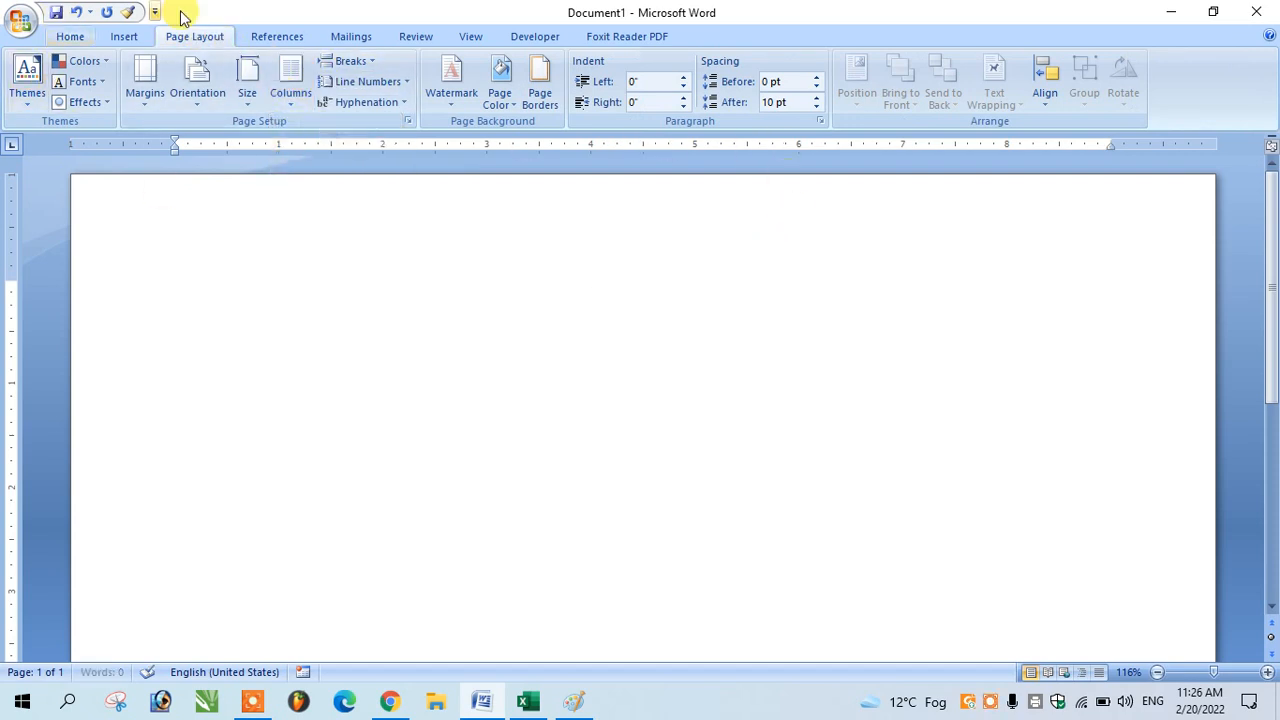
# Step: Insert a table with two columns and one row at the start of the page
pyautogui.click(130, 38)
pyautogui.click(153, 105)
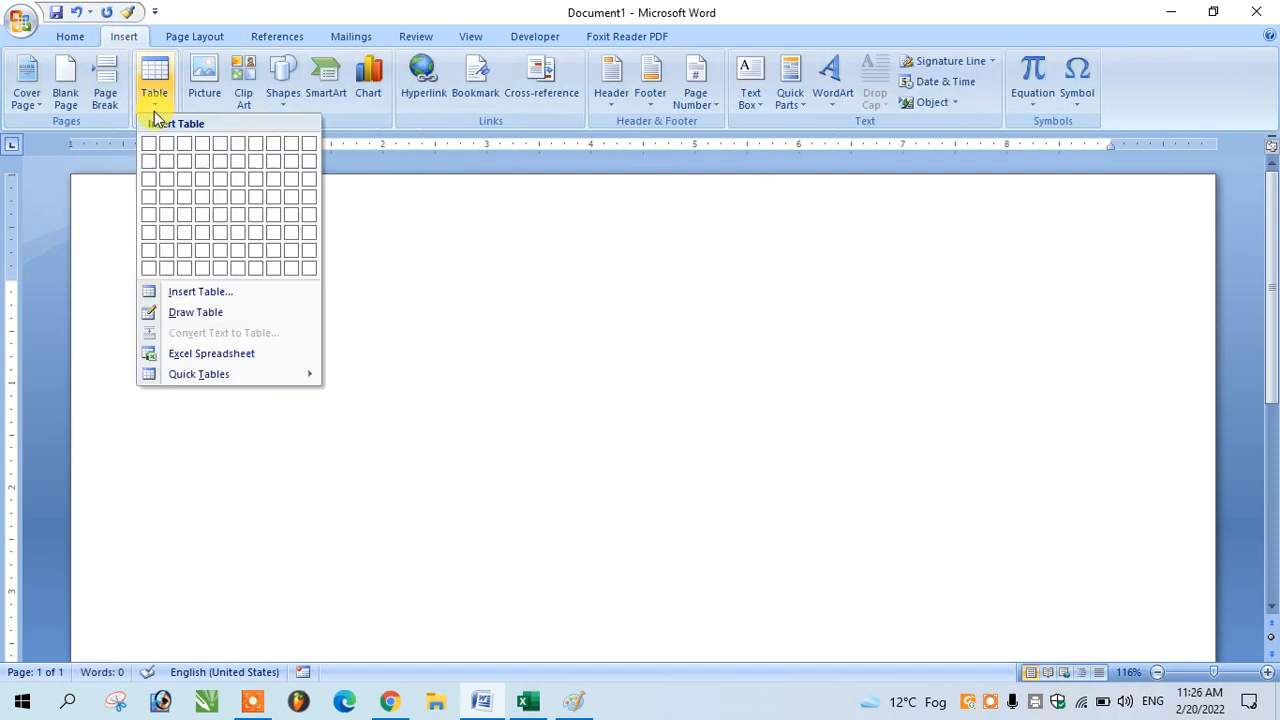
pyautogui.click(170, 150)
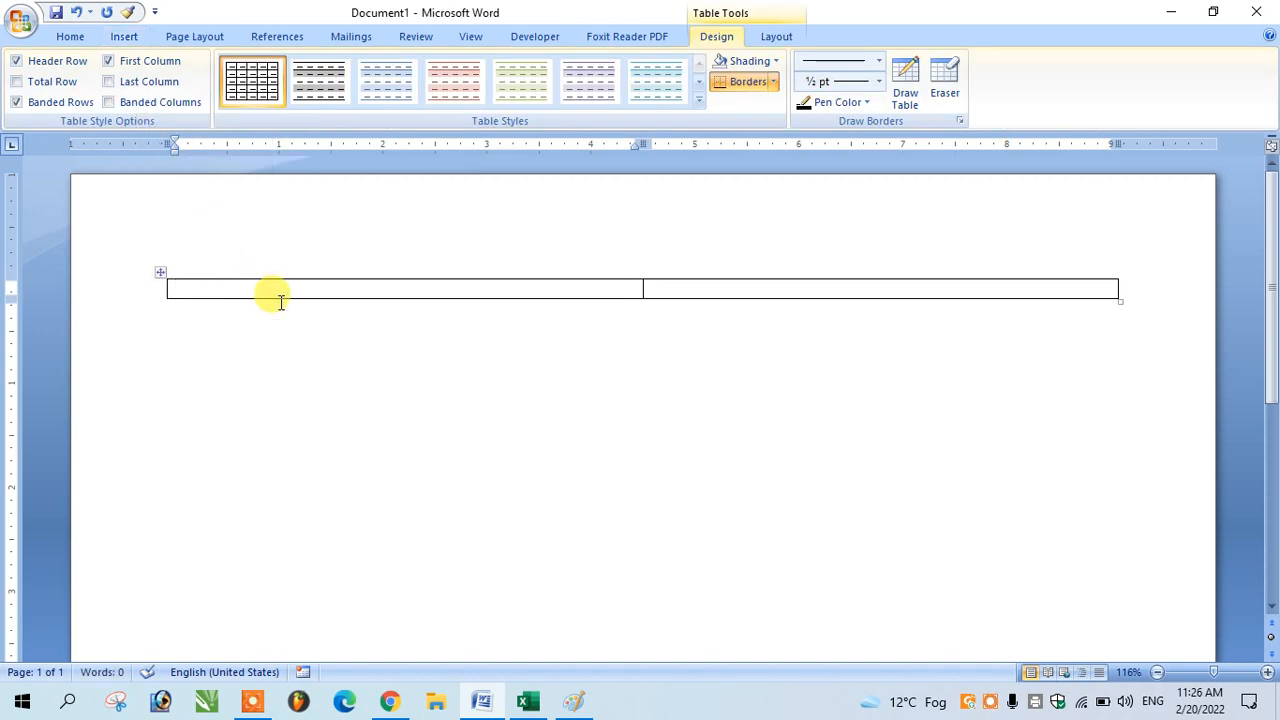
# Step: Fill the table's first row with "Animal" and "Flowers" as round-bulleted items, and add a second row
pyautogui.click(78, 38)
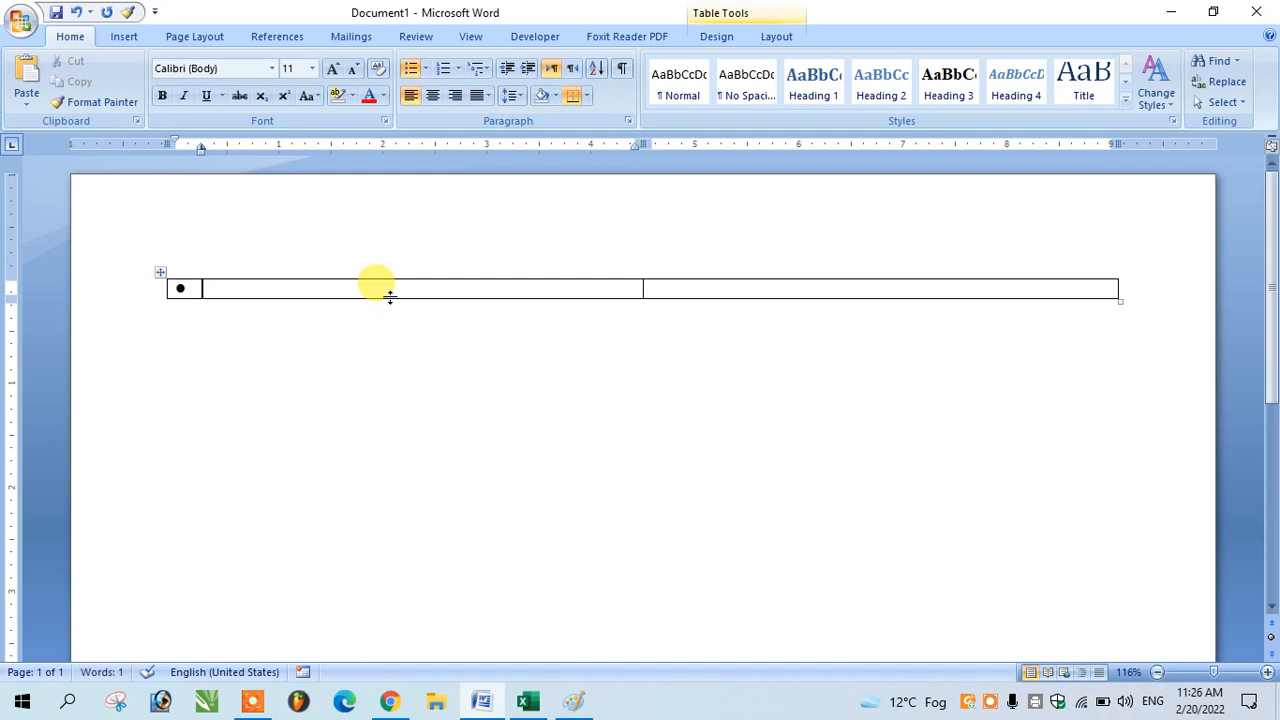
pyautogui.write('anima')
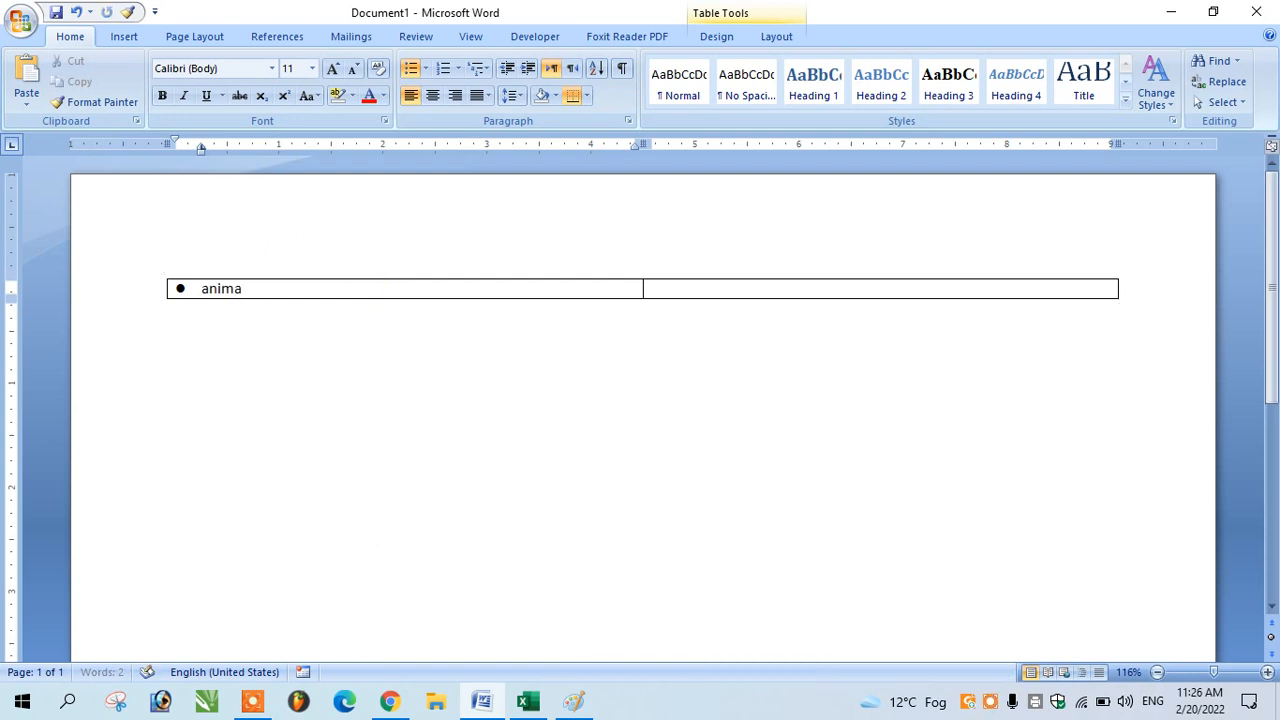
pyautogui.write('l ')
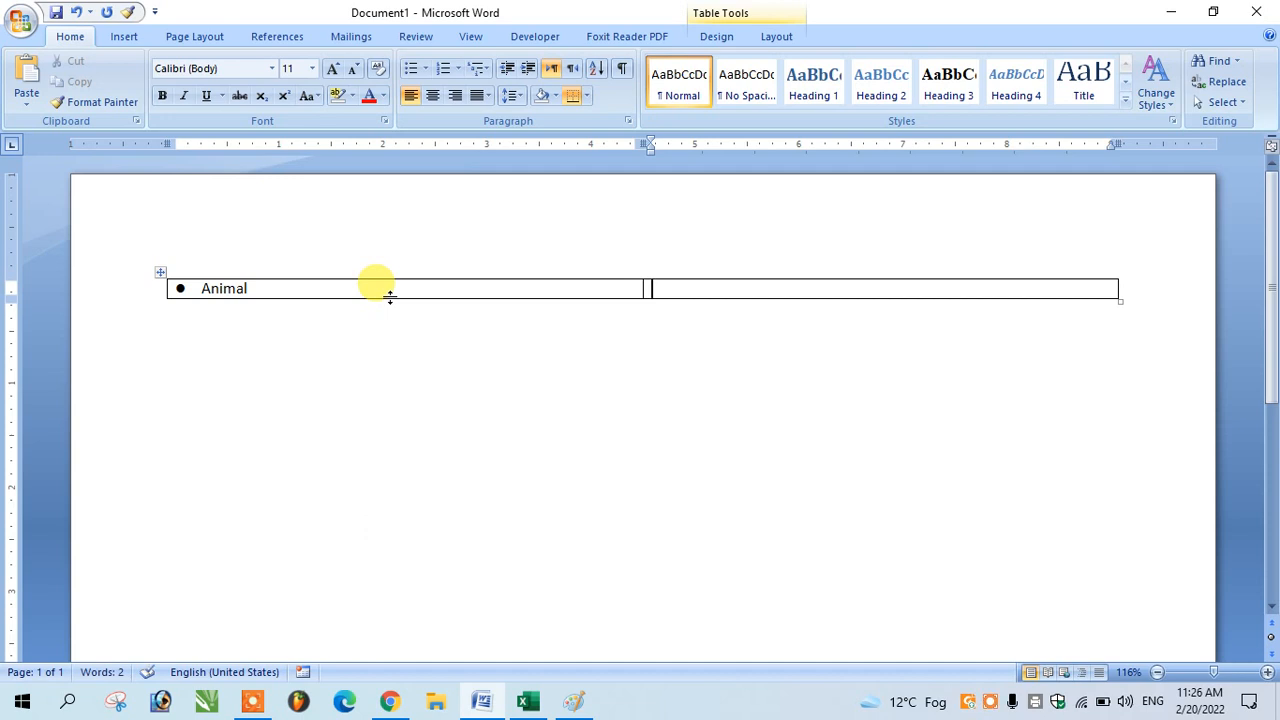
pyautogui.write('flowers')
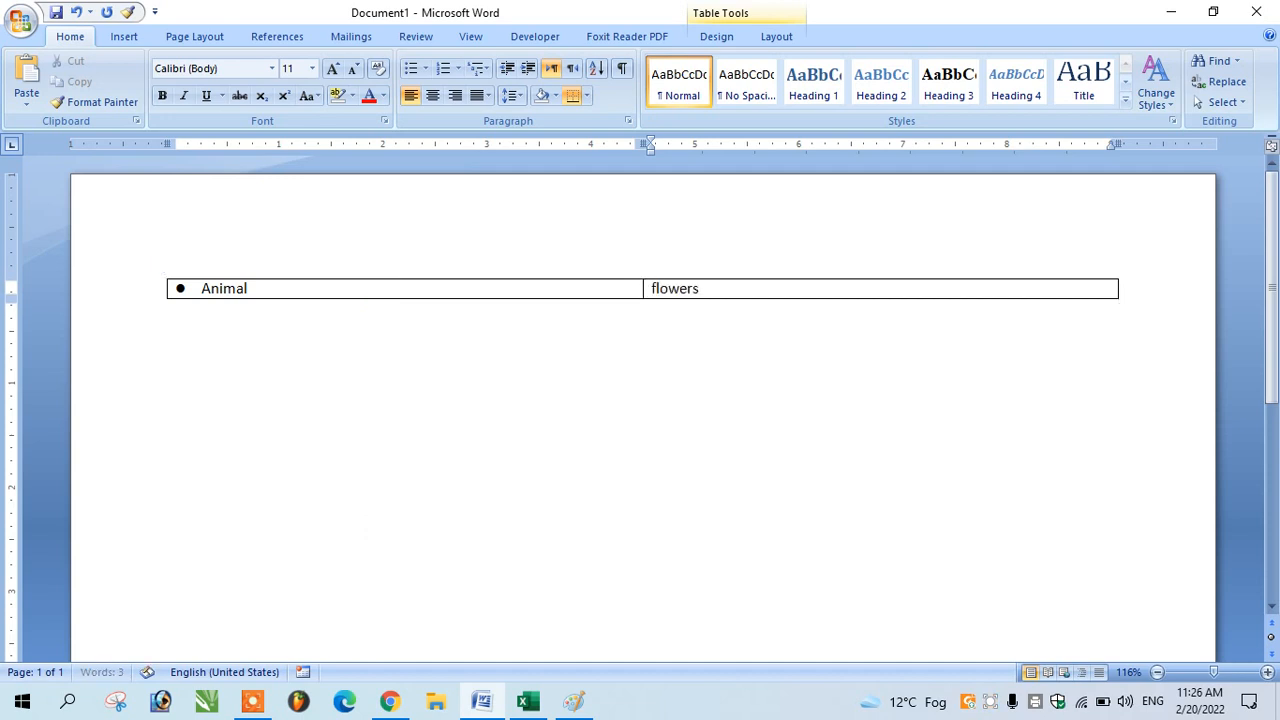
pyautogui.press('Tab')
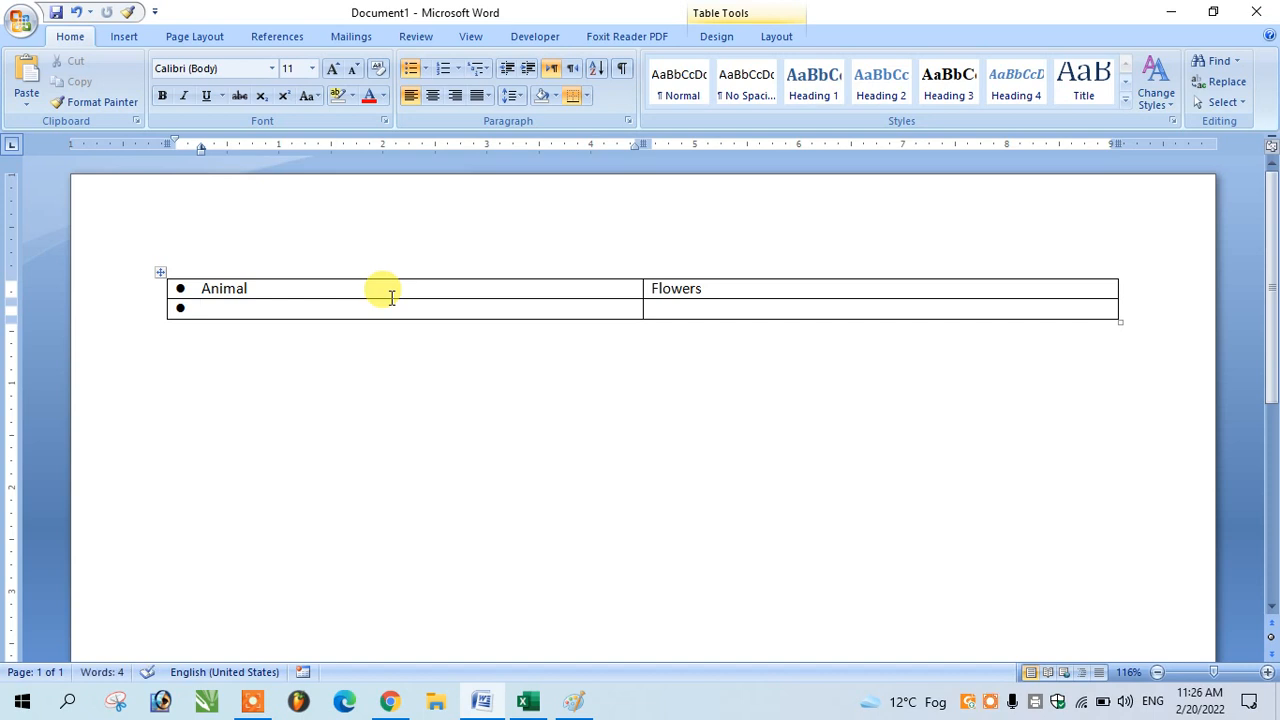
pyautogui.moveTo(737, 280); pyautogui.dragTo(537, 261)
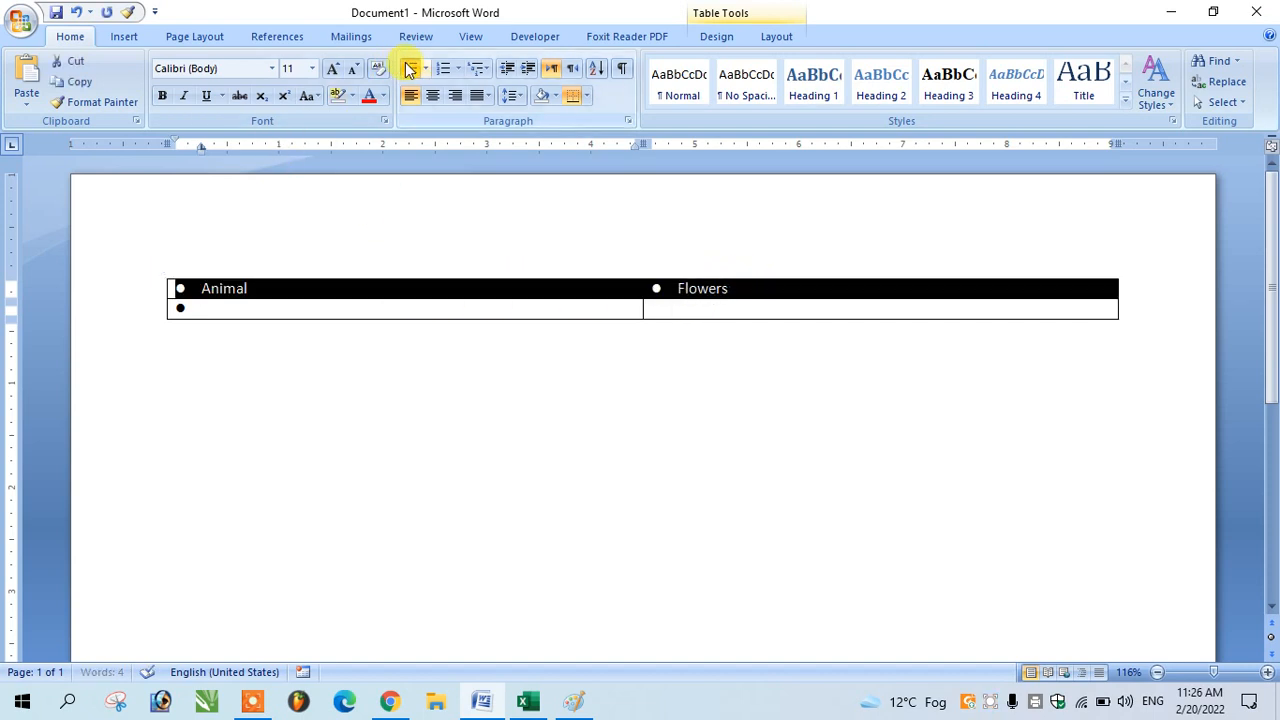
pyautogui.click(480, 285)
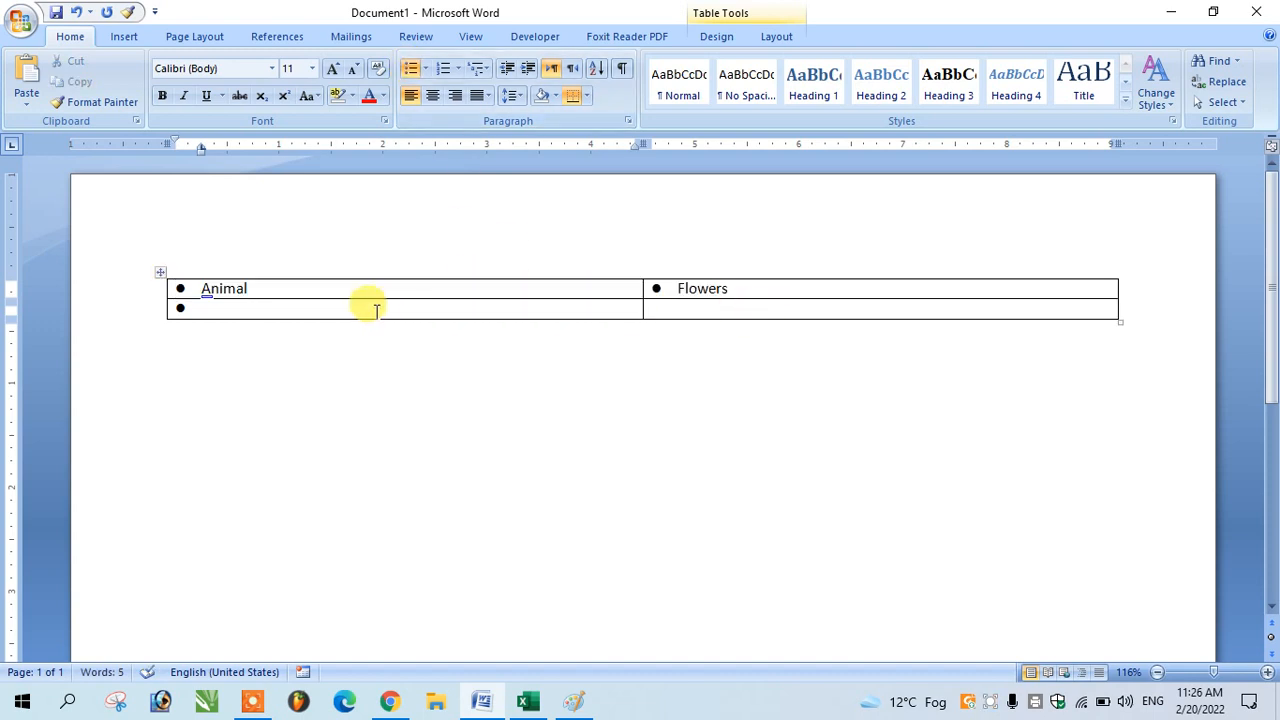
# Step: Fill the table's second row with "Cow" and "rose", adding a round bullet to the second cell
pyautogui.click(277, 310)
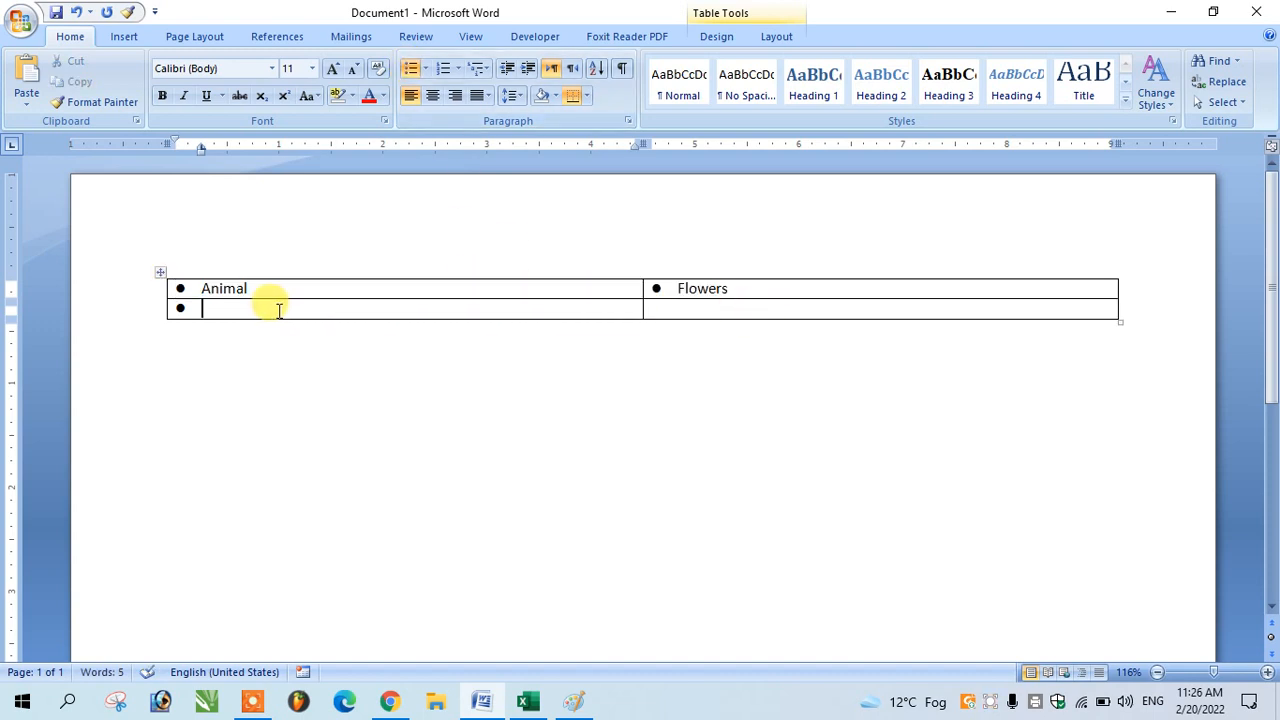
pyautogui.write('cow')
pyautogui.press('Tab')
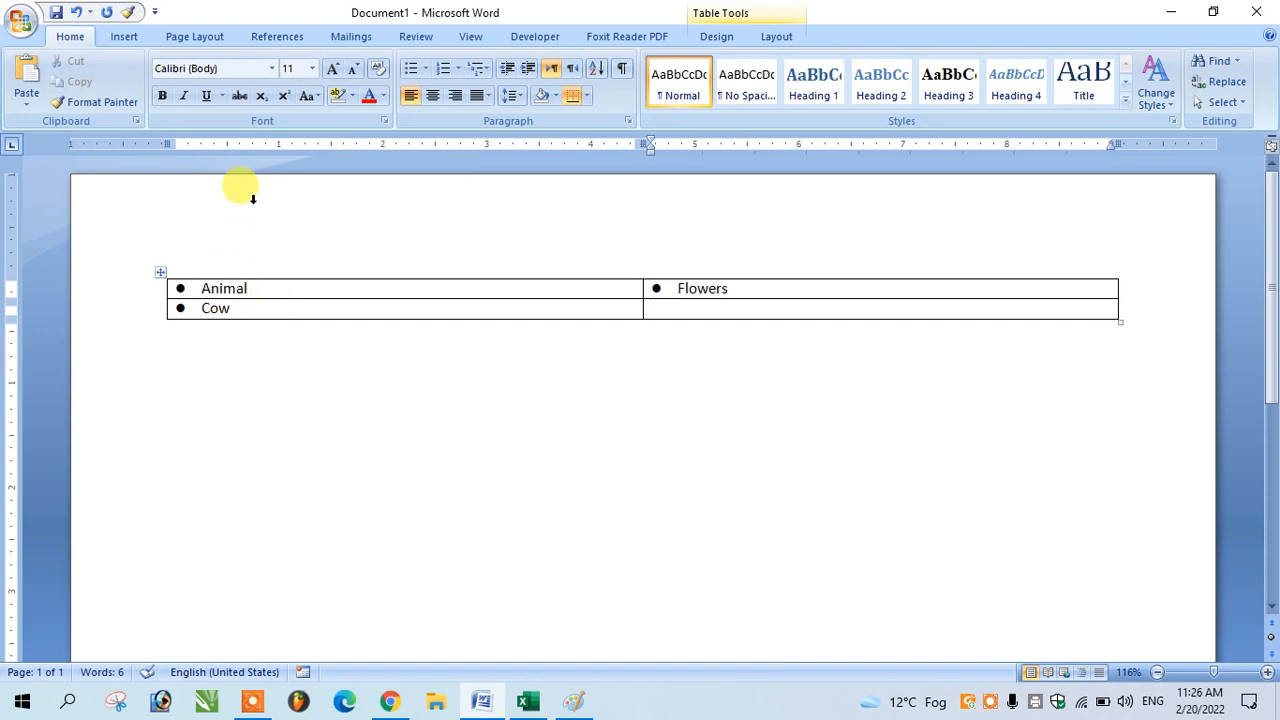
pyautogui.click(410, 70)
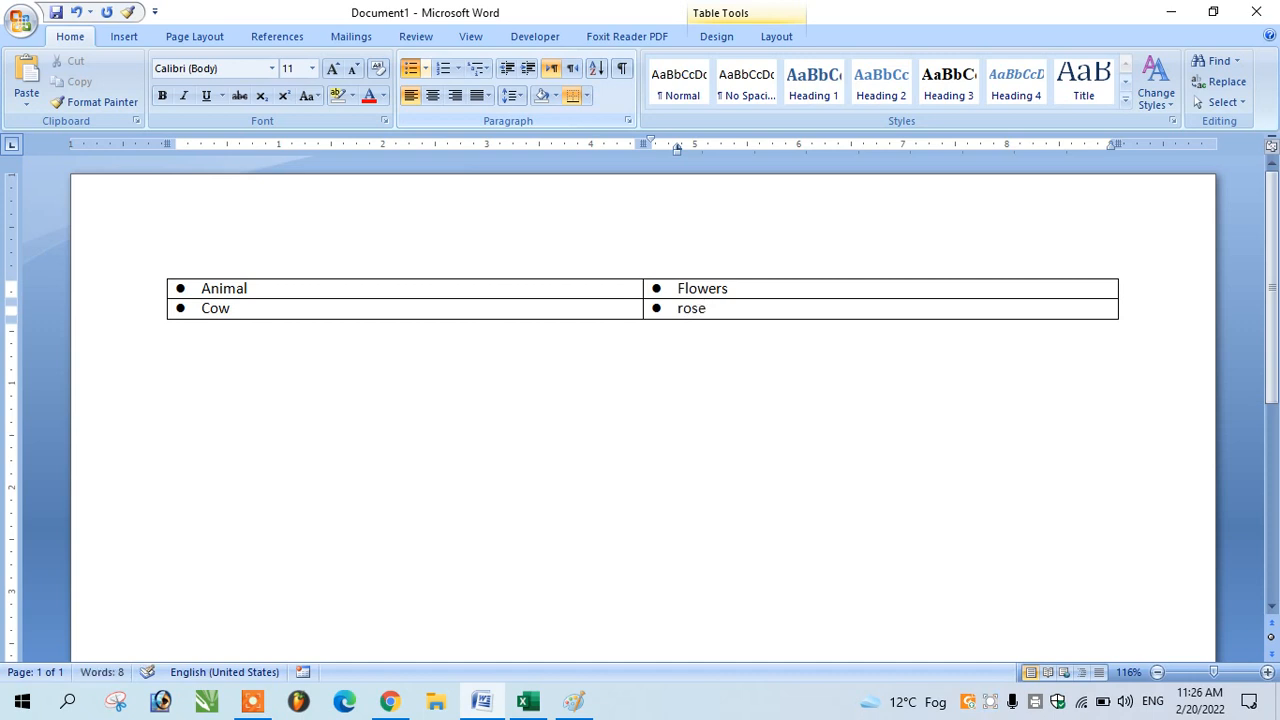
# Step: Change the bullets of the table's second column, Flowers and rose, to the star bullet
pyautogui.click(690, 266)
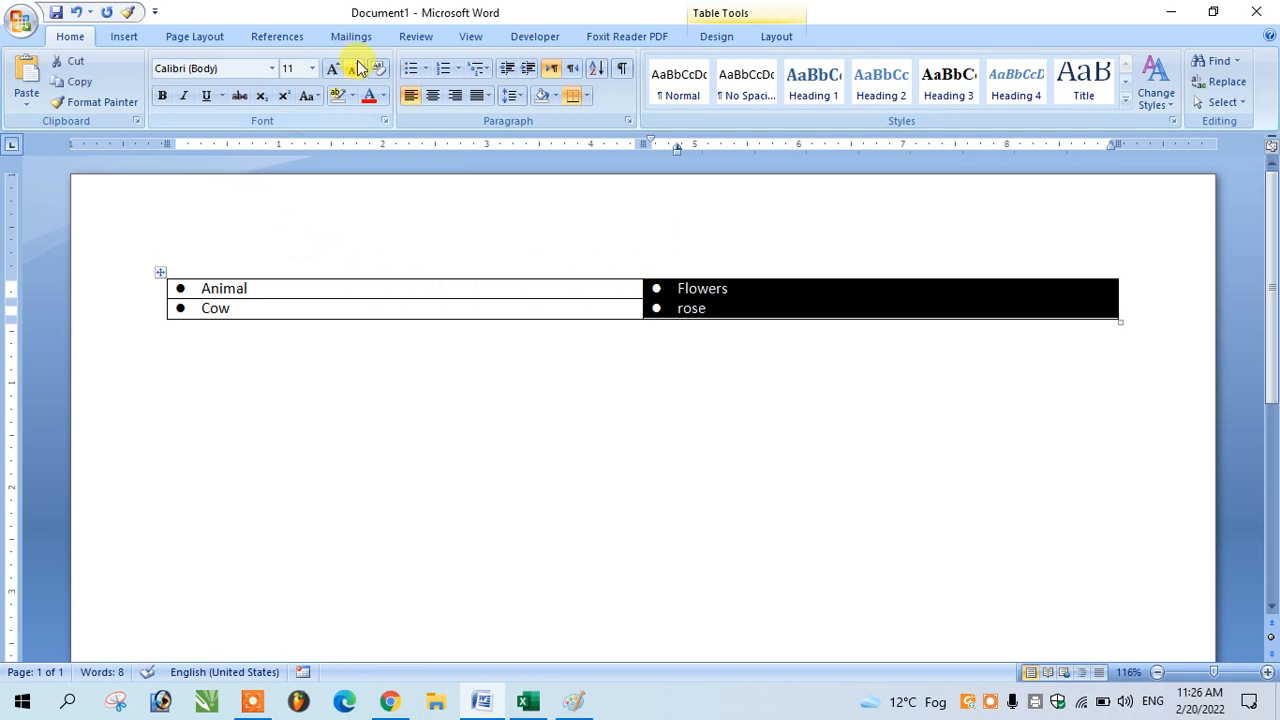
pyautogui.click(426, 68)
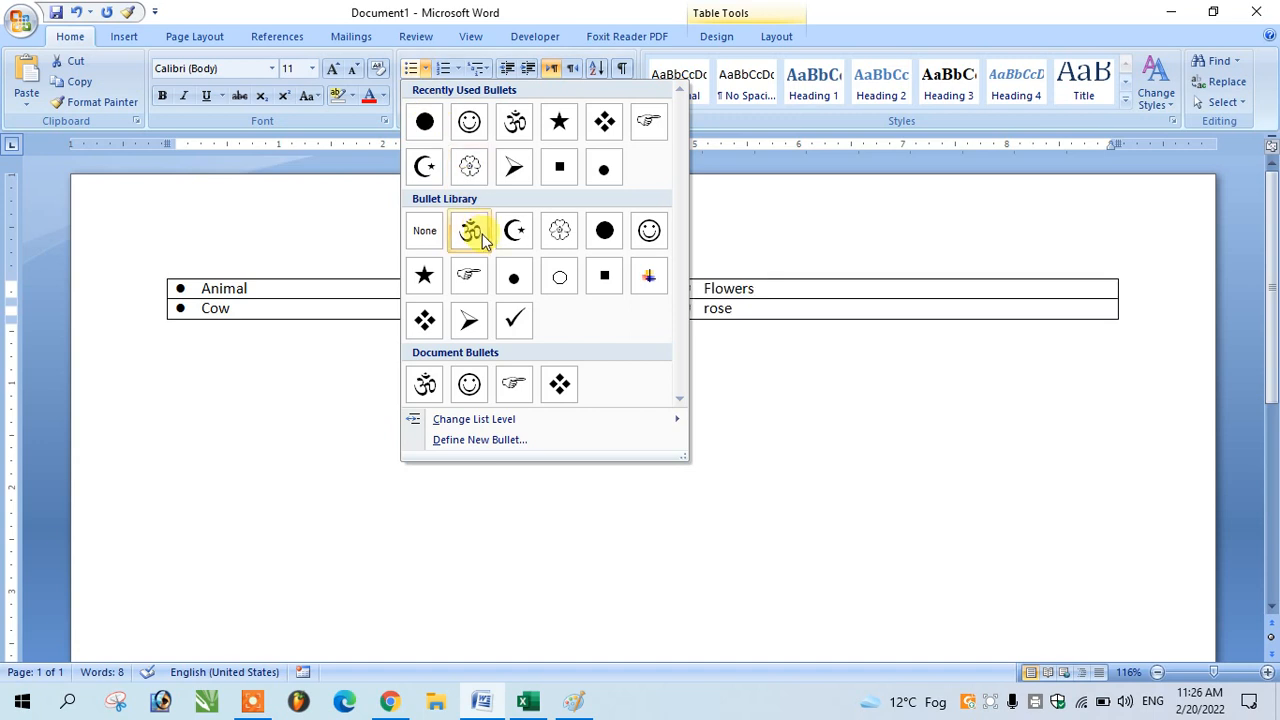
pyautogui.click(432, 272)
pyautogui.click(736, 400)
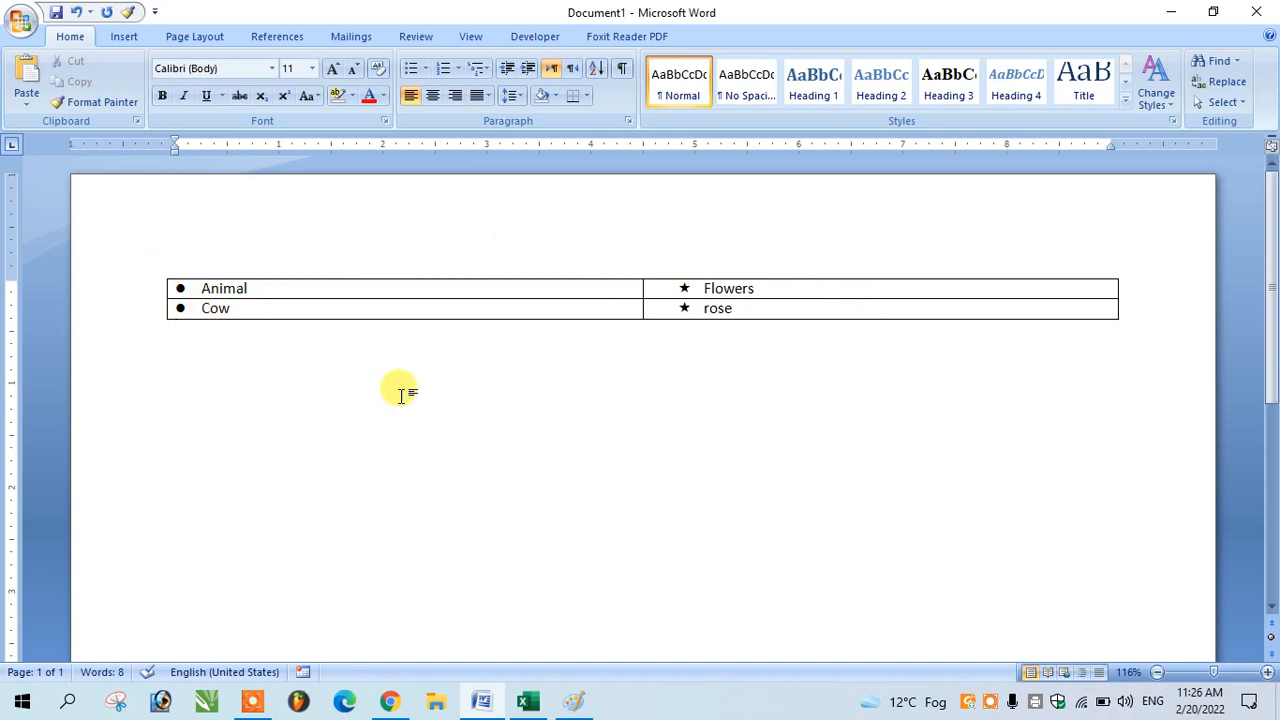
# Step: Remove all borders from the whole table
pyautogui.click(159, 271)
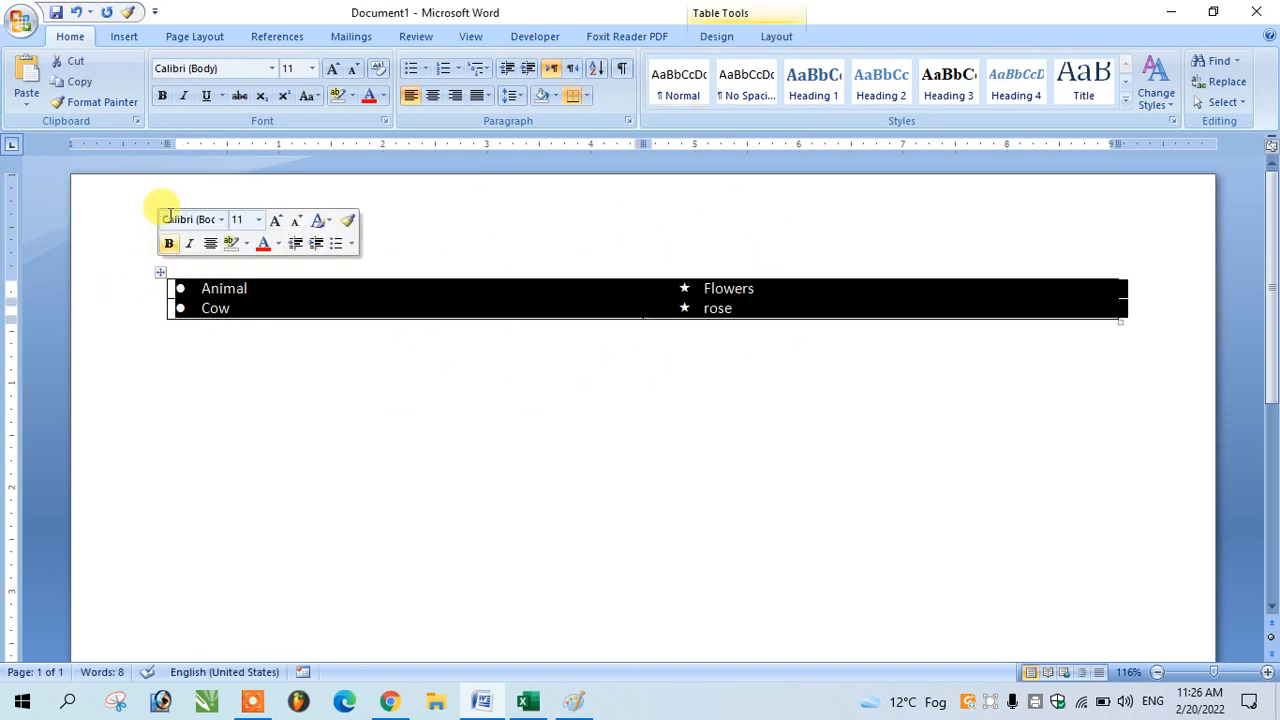
pyautogui.click(712, 37)
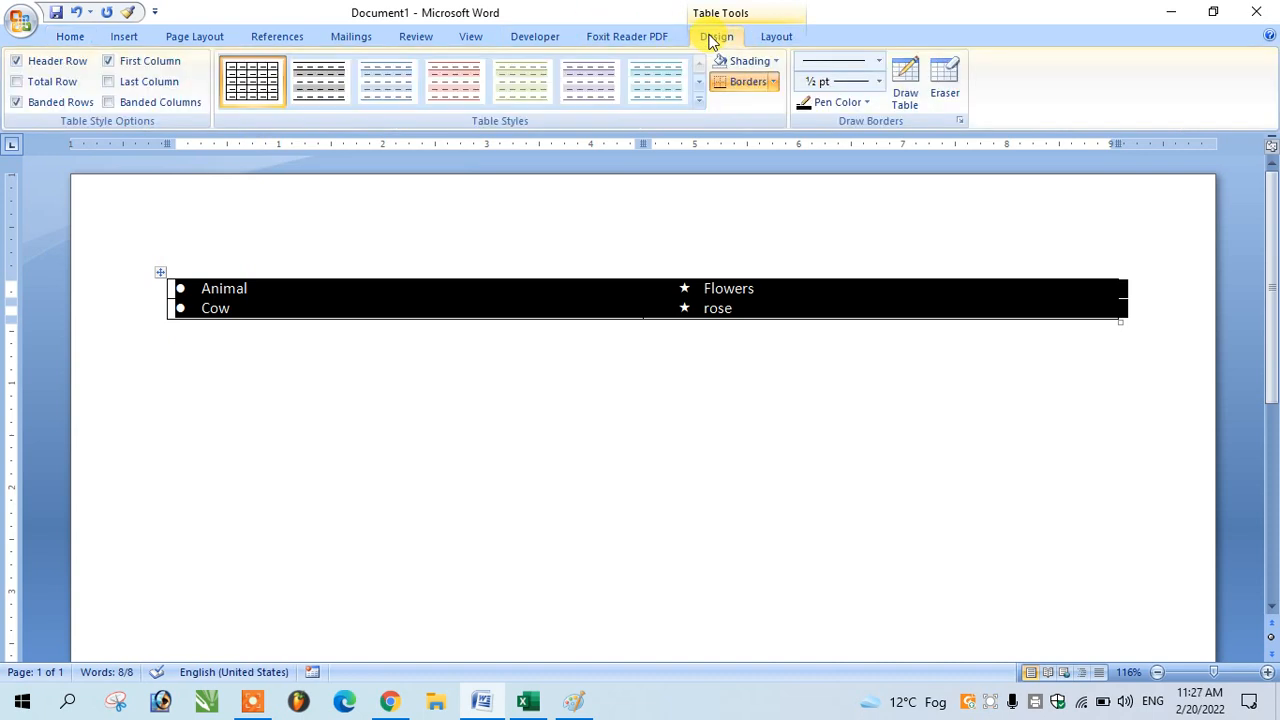
pyautogui.click(773, 83)
pyautogui.click(766, 188)
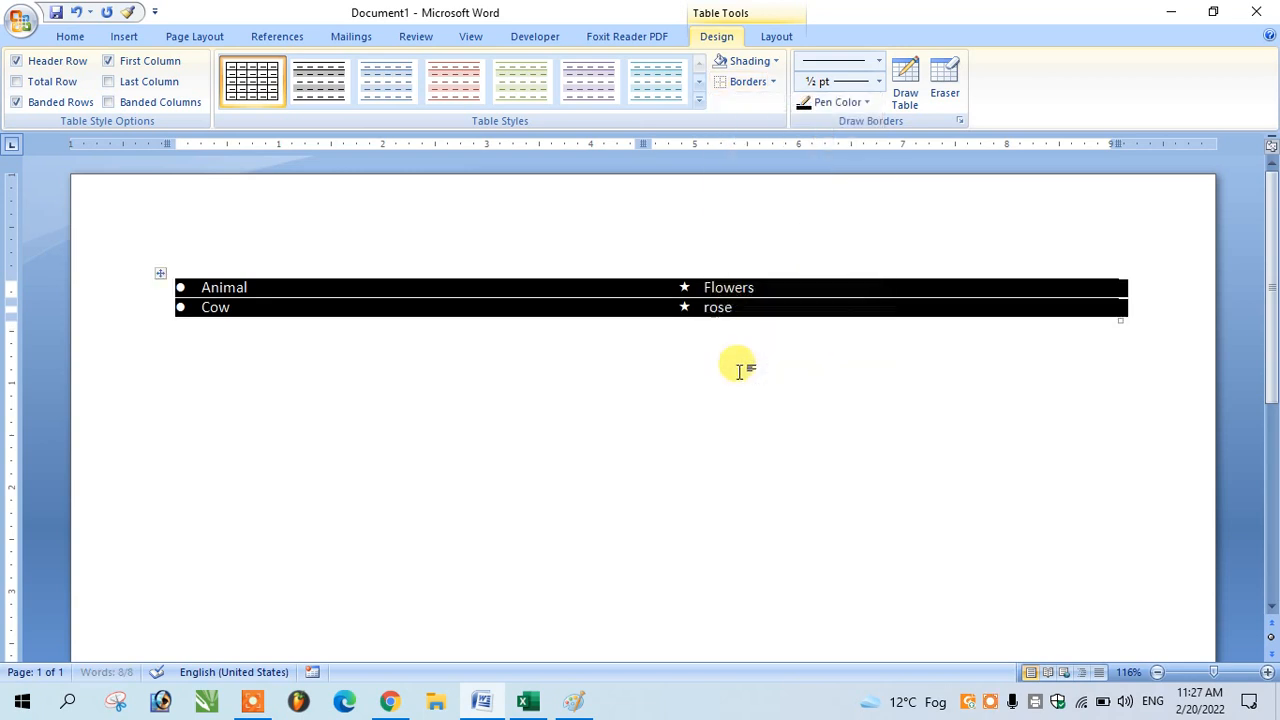
pyautogui.click(720, 428)
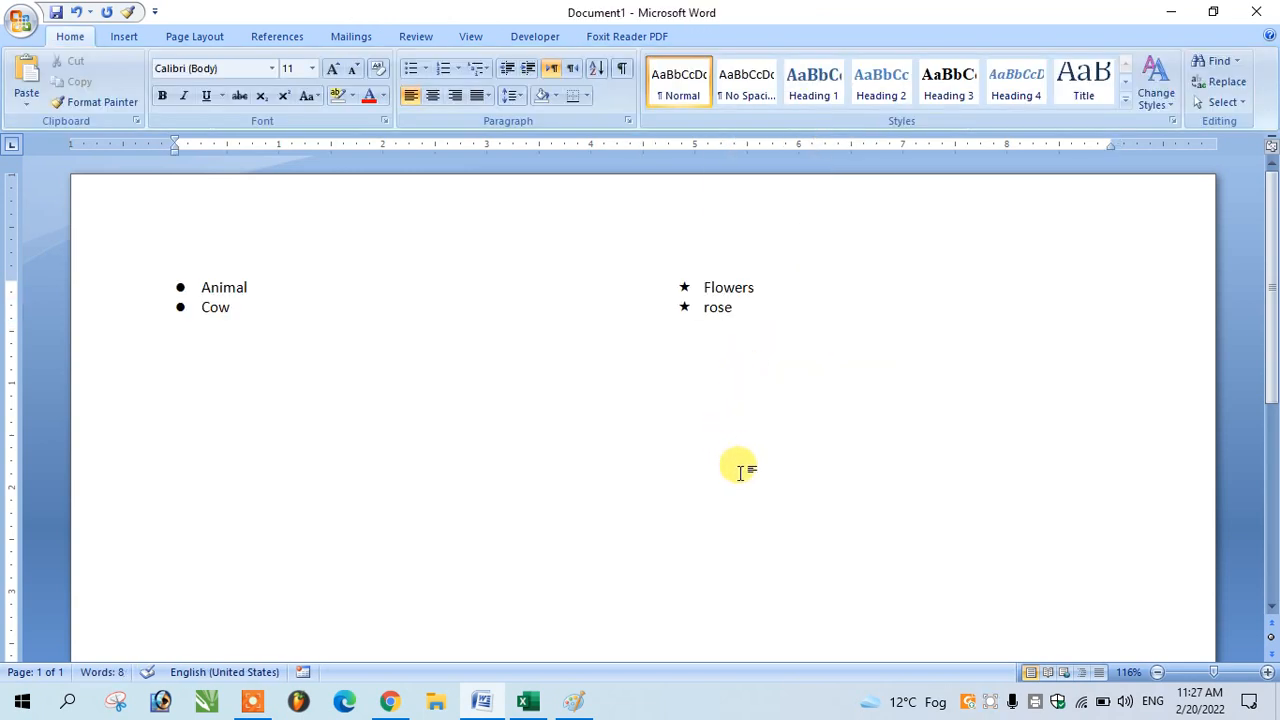